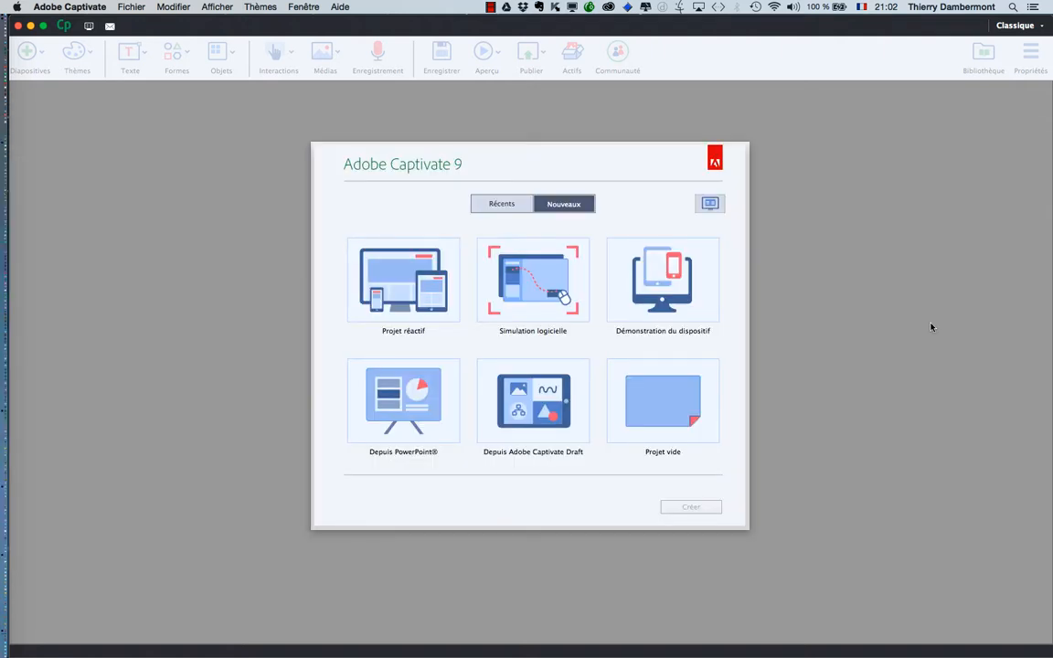
- Create a responsive project (Projet réactif) and set the first slide's title to "Projet 1"
{"action": "left_click", "coordinate": [403, 278]}
{"action": "left_click", "coordinate": [690, 506]}
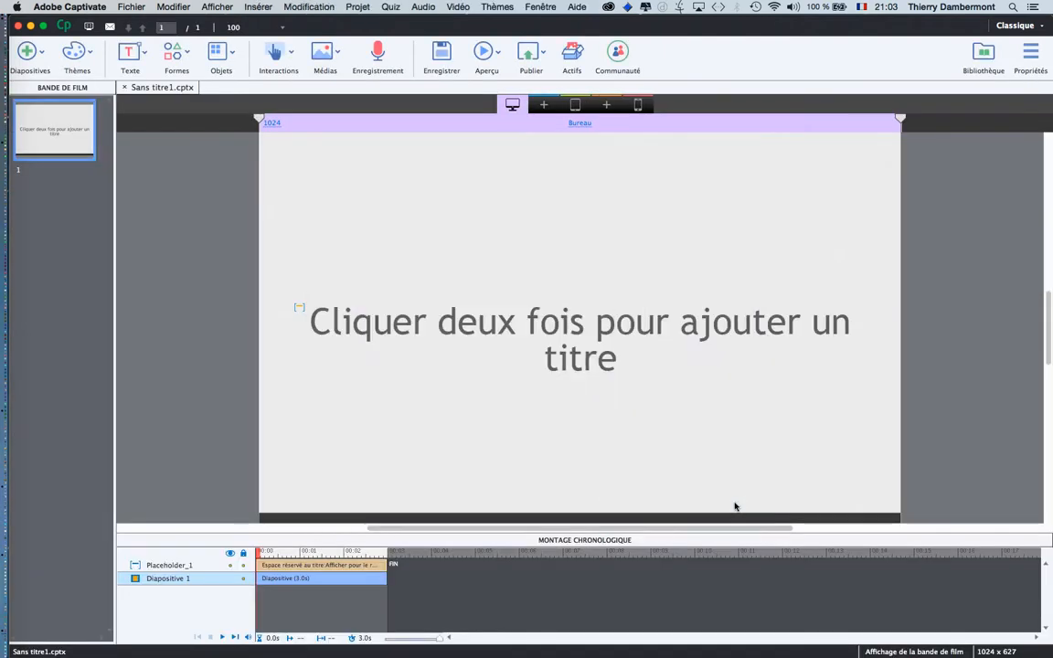
{"action": "left_click", "coordinate": [583, 367]}
{"action": "double_click", "coordinate": [583, 366]}
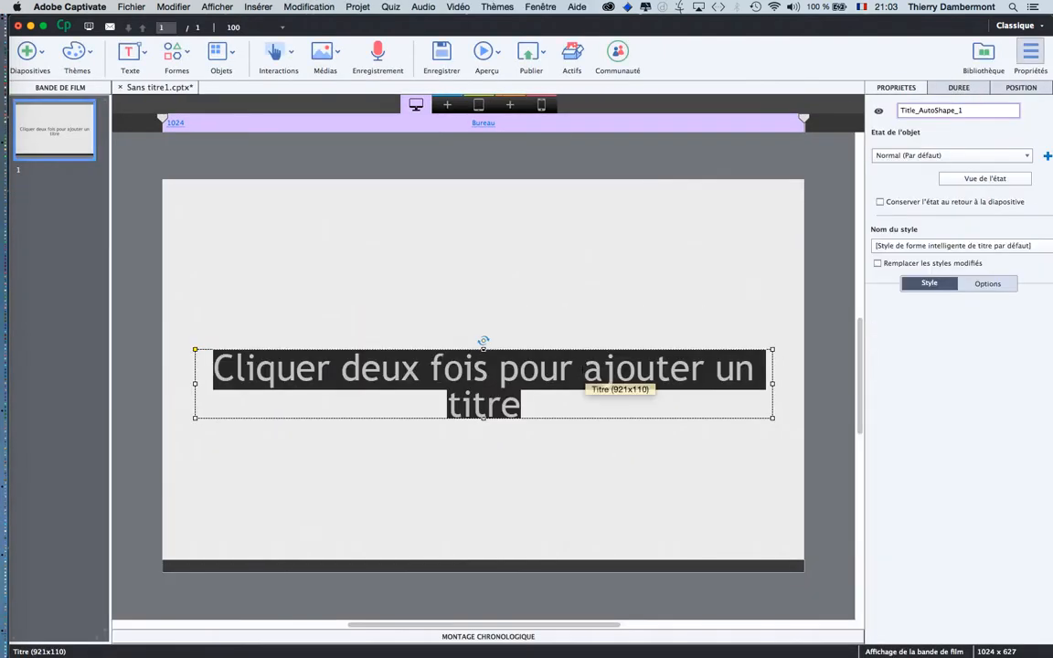
{"action": "type", "text": "Projet 1"}
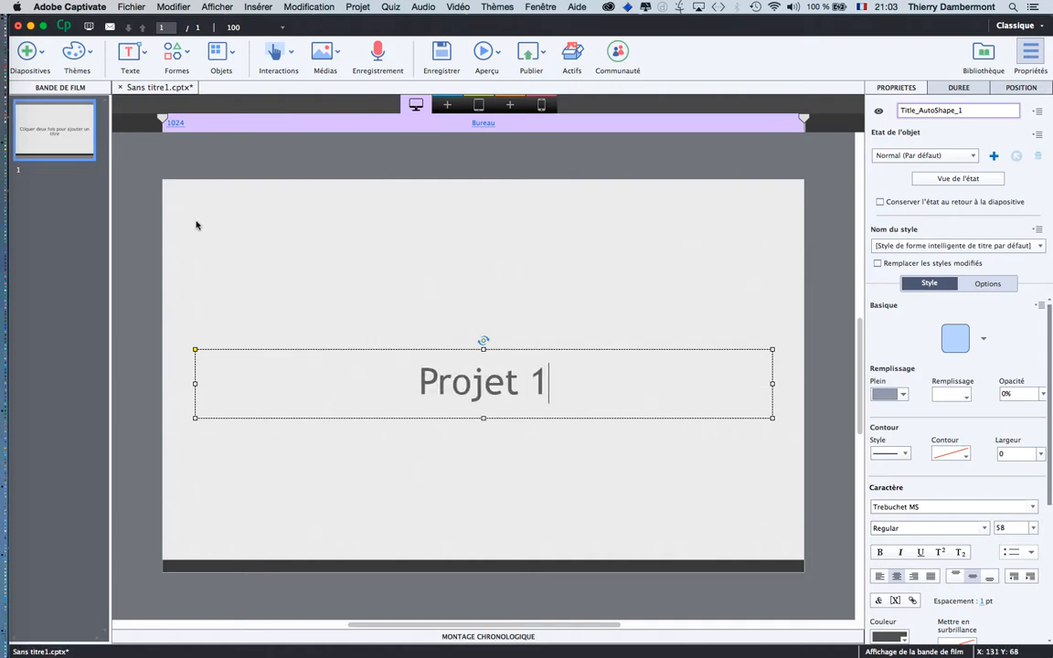
{"action": "left_click", "coordinate": [320, 135]}
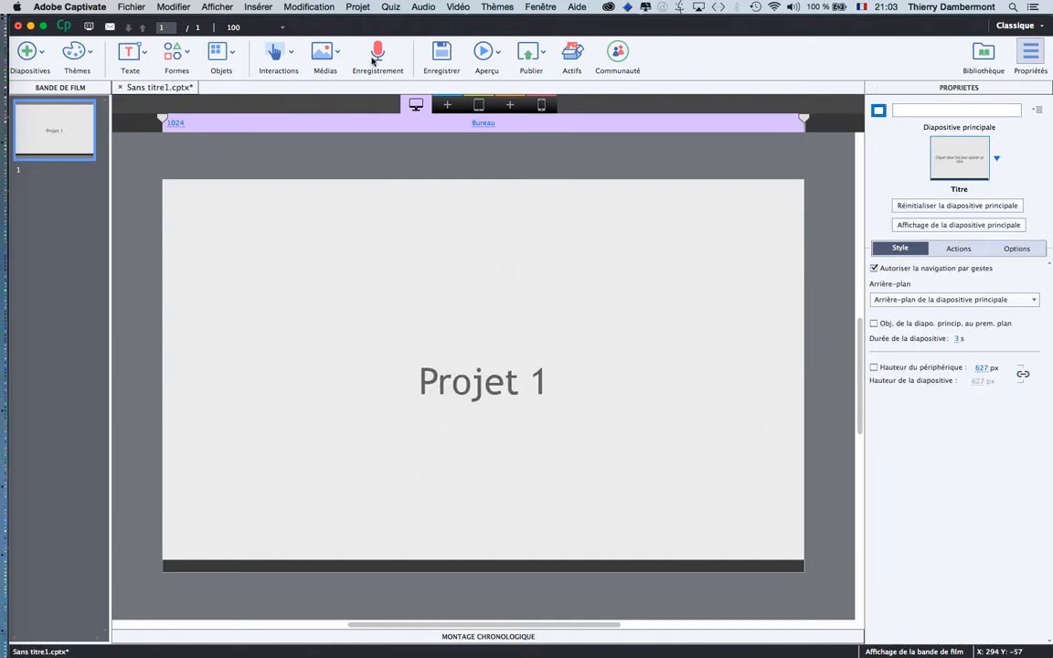
- Insert one graded multiple-choice question slide (Choix multiples, Notée) into the project
{"action": "left_click", "coordinate": [390, 6]}
{"action": "left_click", "coordinate": [394, 21]}
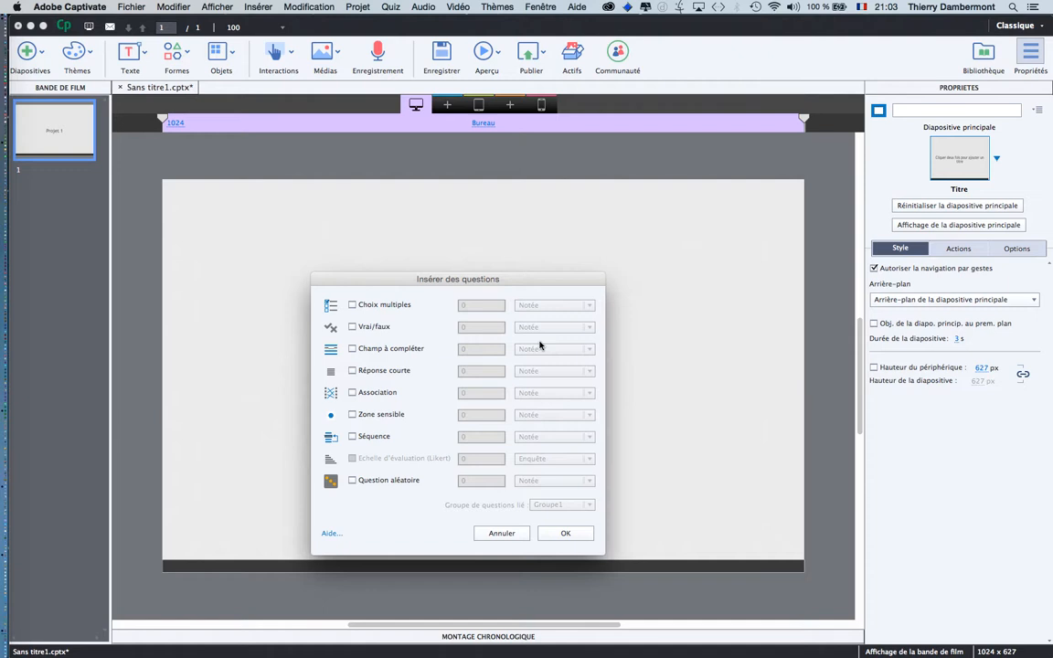
{"action": "left_click", "coordinate": [353, 304]}
{"action": "left_click", "coordinate": [574, 536]}
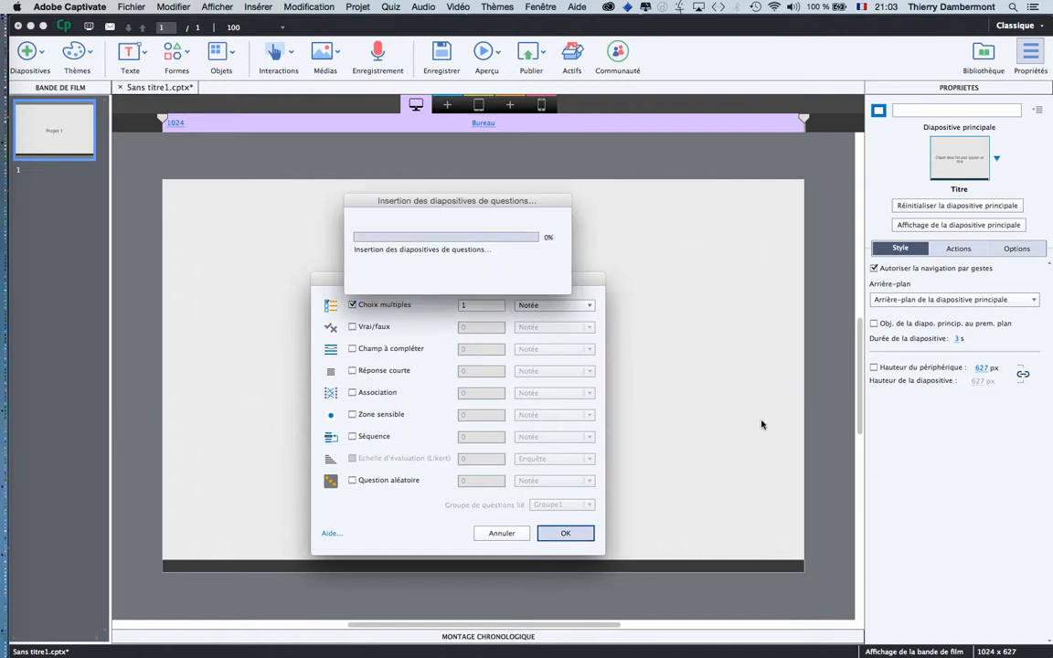
- Set answer A of the question to "bonne réponse" and answer B to "mauvaise réponse"
{"action": "double_click", "coordinate": [308, 336]}
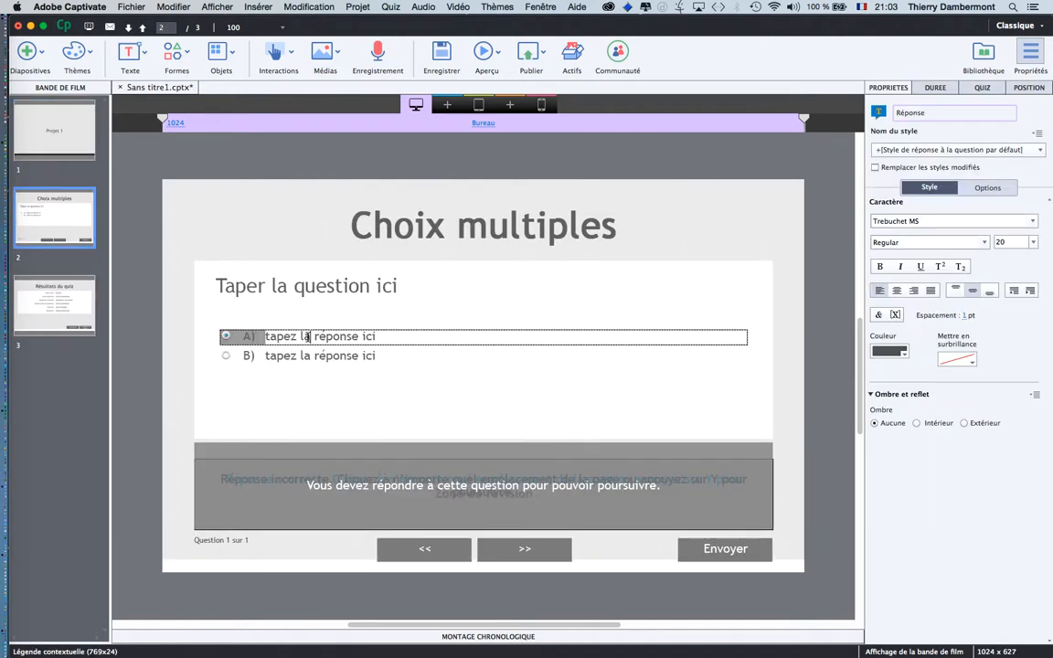
{"action": "type", "text": "bonne réponse"}
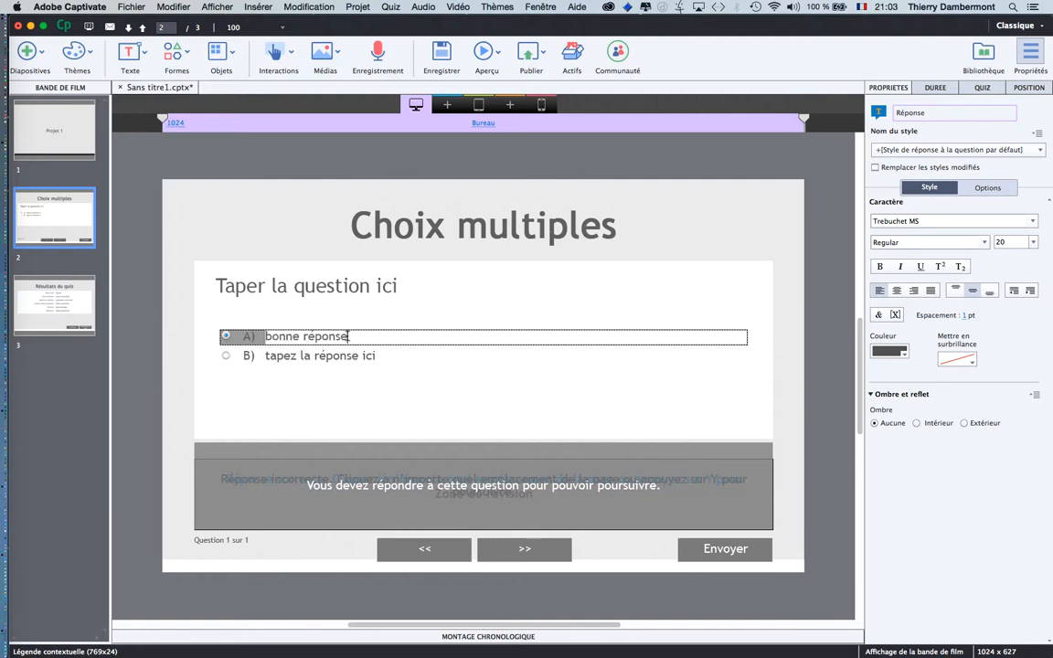
{"action": "left_click", "coordinate": [299, 357]}
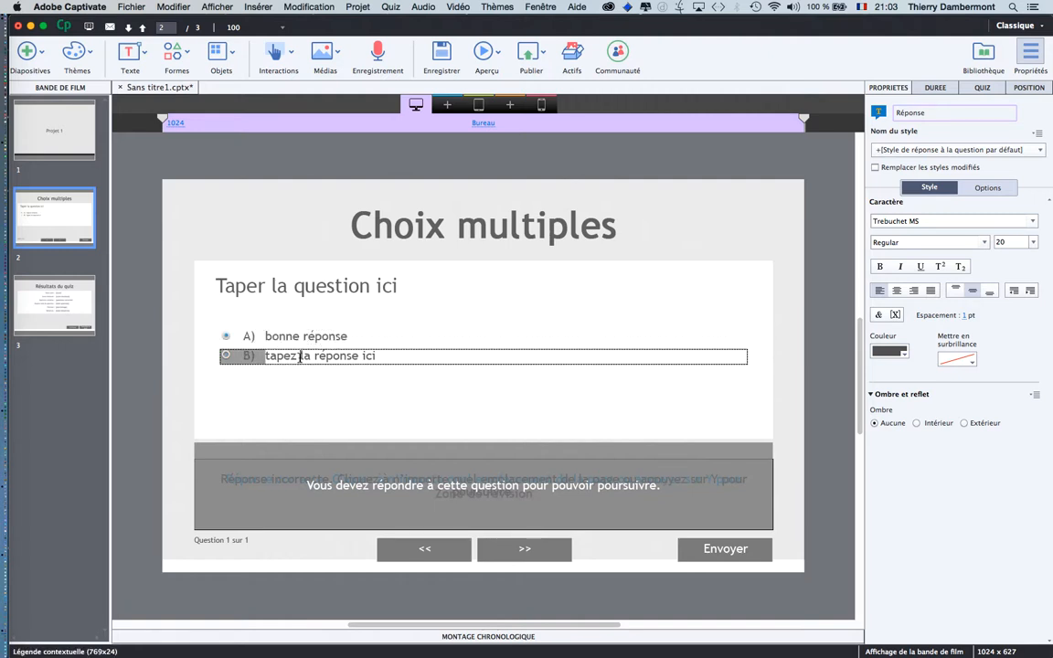
{"action": "double_click", "coordinate": [300, 356]}
{"action": "type", "text": "mauvaise réponse"}
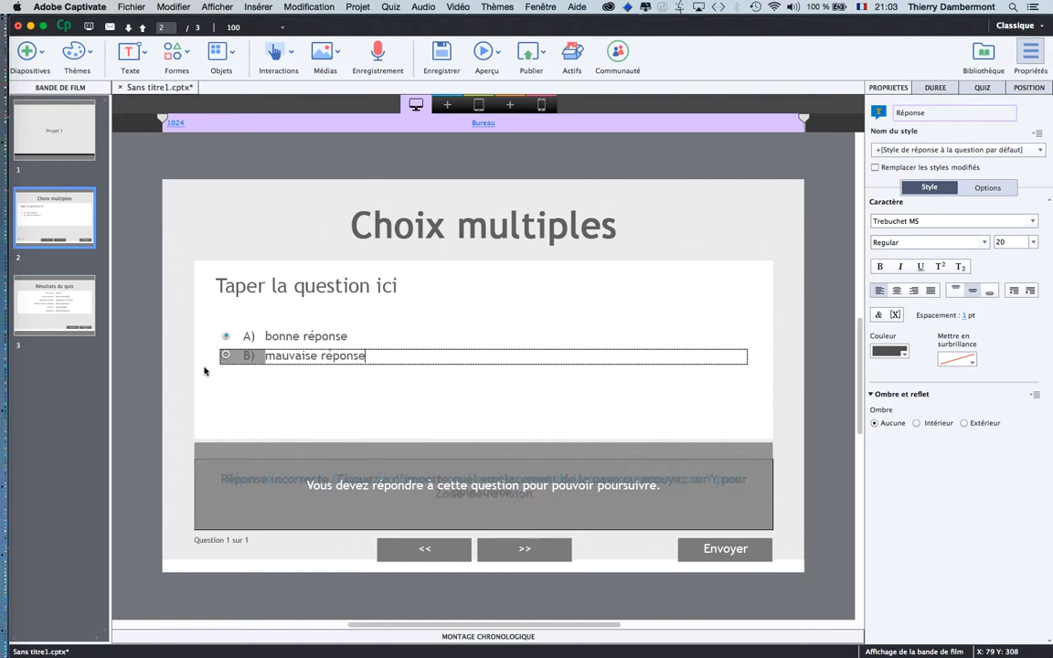
{"action": "left_click", "coordinate": [169, 331]}
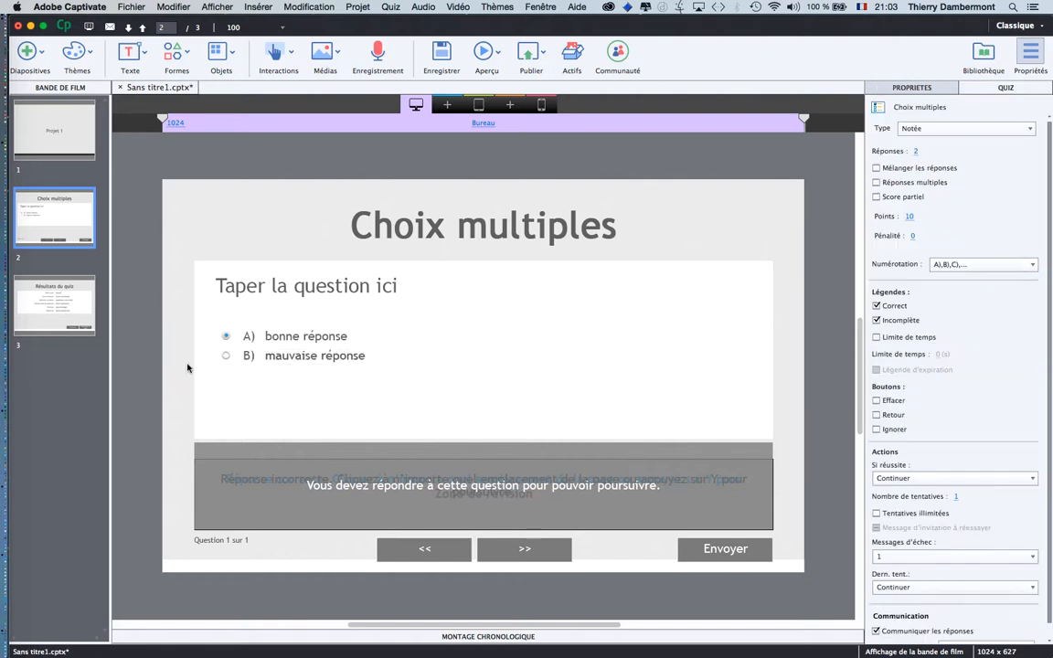
- Add a blank slide after the quiz results slide
{"action": "left_click", "coordinate": [55, 325]}
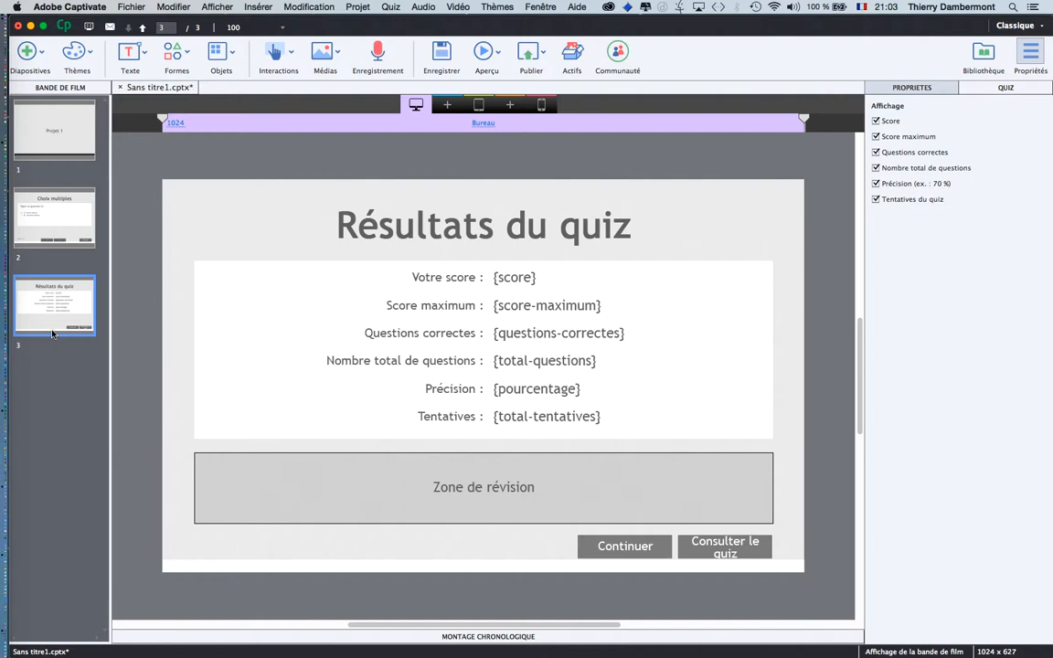
{"action": "left_click", "coordinate": [44, 49]}
{"action": "left_click", "coordinate": [69, 100]}
- Add a text caption reading "passer au chapitre suivant" to the blank slide
{"action": "left_click", "coordinate": [147, 57]}
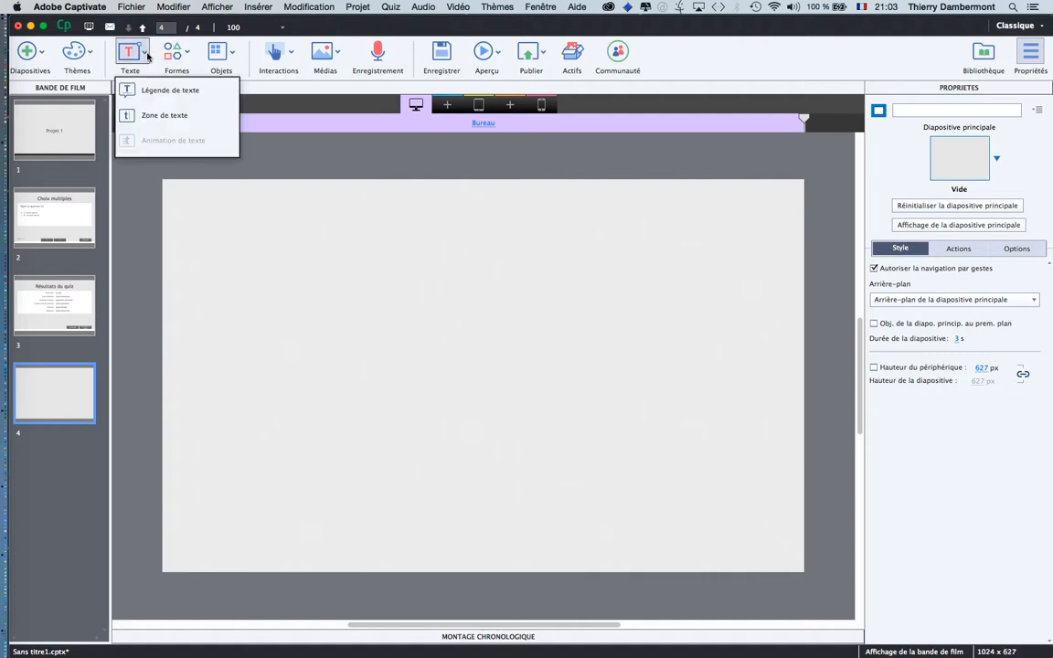
{"action": "left_click", "coordinate": [156, 91]}
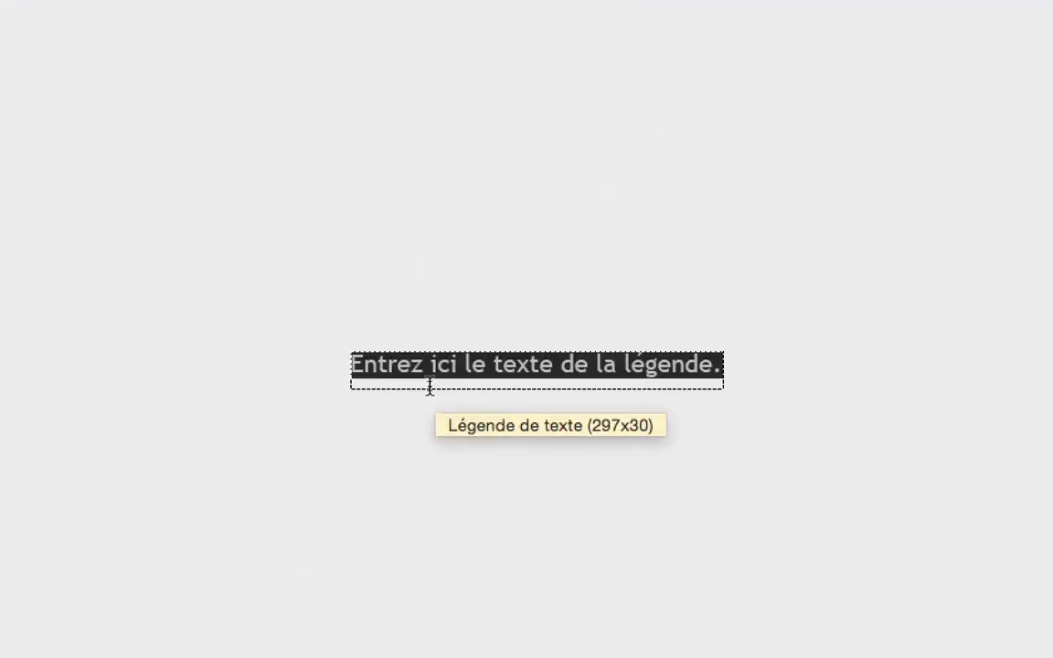
{"action": "type", "text": "passer au"}
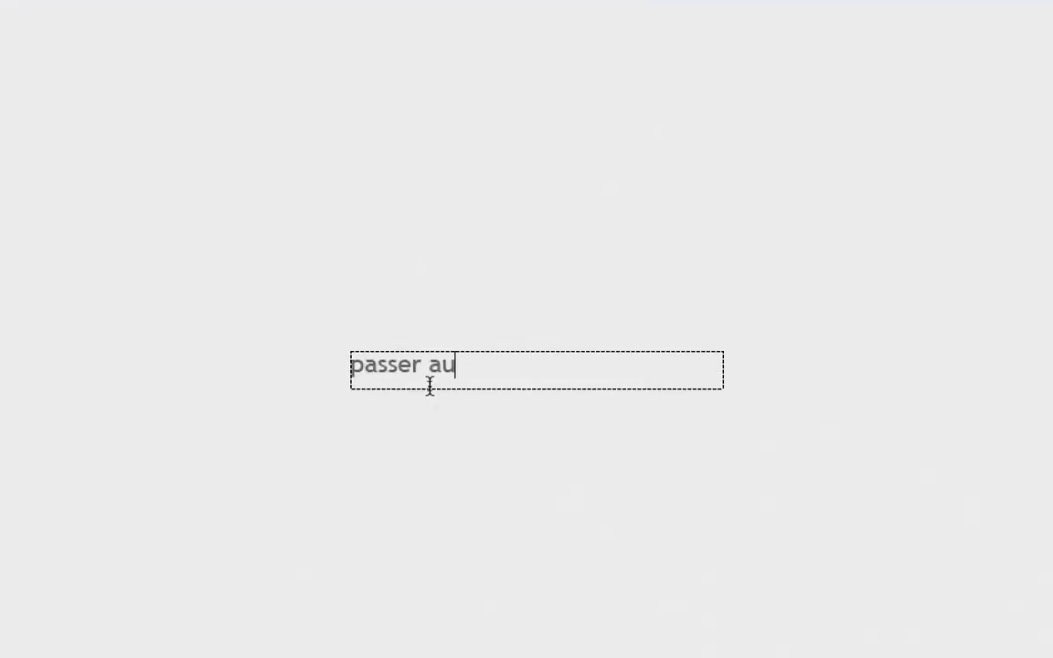
{"action": "type", "text": " chapitre sui"}
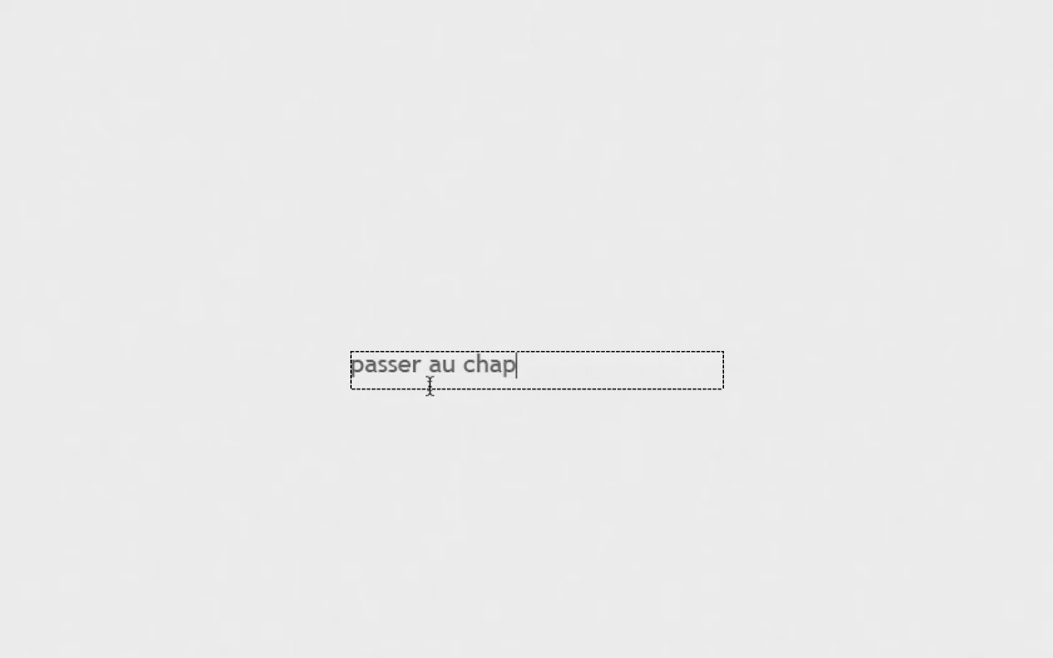
{"action": "type", "text": "vant"}
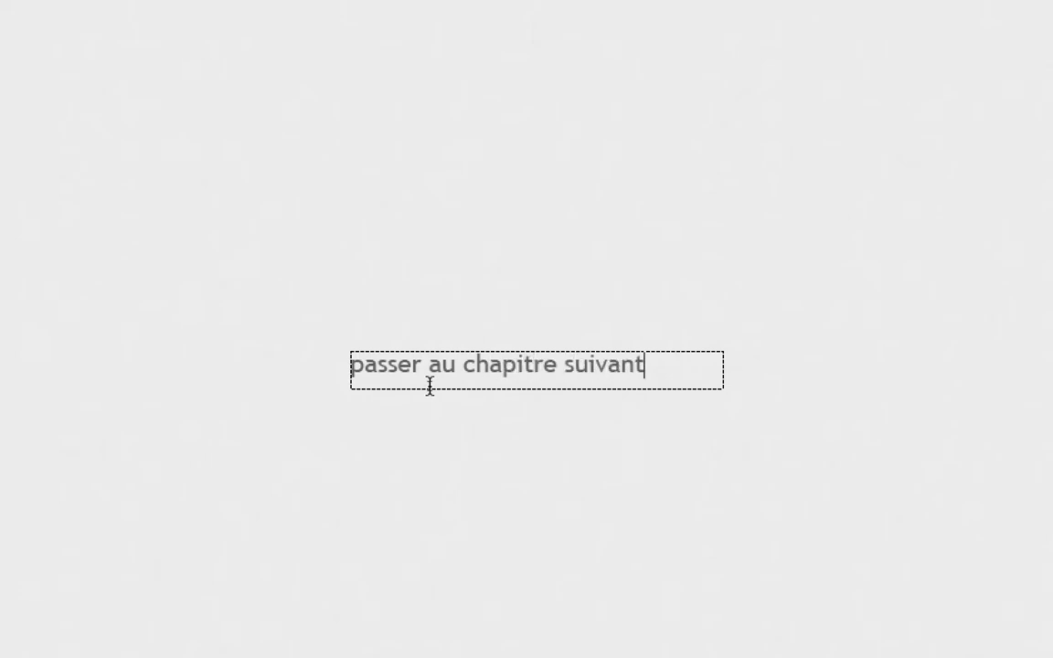
{"action": "left_click", "coordinate": [455, 294]}
{"action": "left_click", "coordinate": [494, 377]}
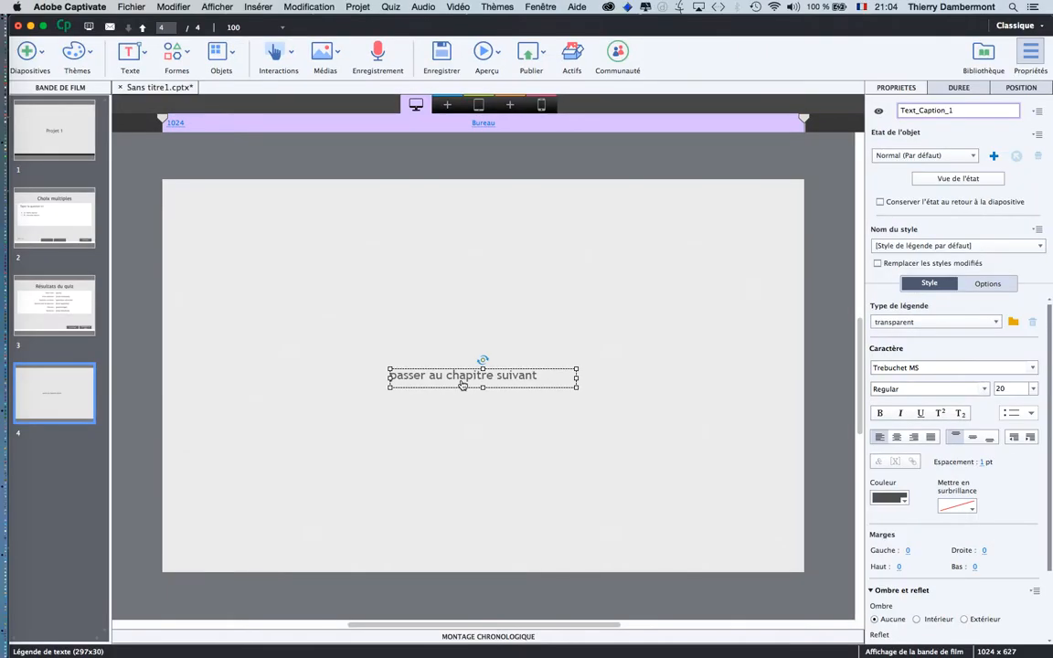
- Start saving the project under a new name and create the folder "plusieurs projets pour avoir plusieurs quizzes" on the Bureau
{"action": "left_click", "coordinate": [131, 8]}
{"action": "left_click", "coordinate": [187, 132]}
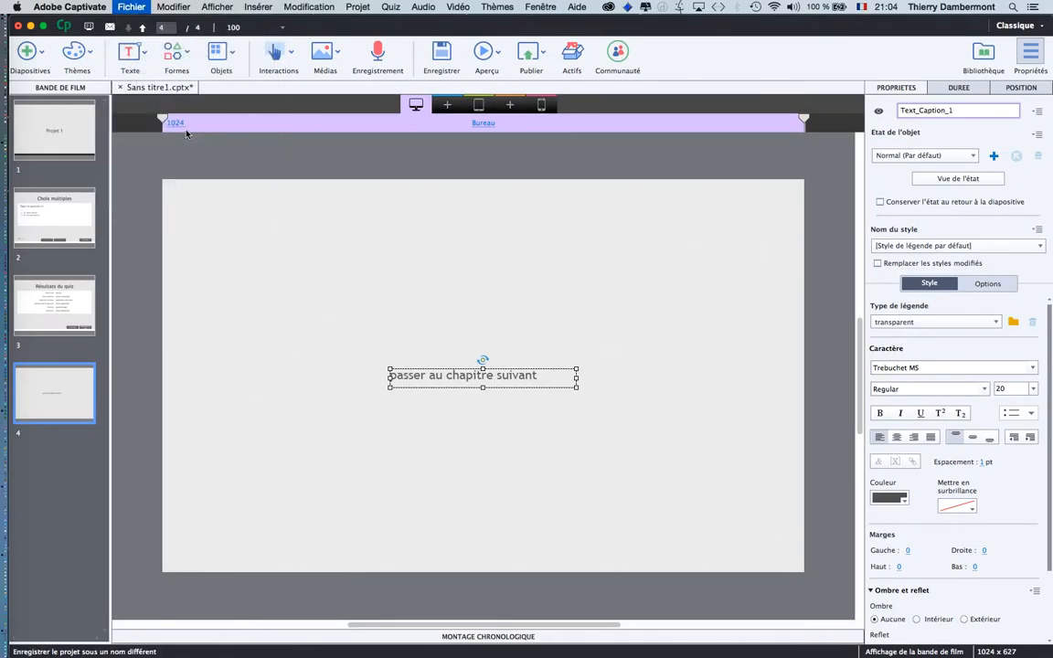
{"action": "left_click", "coordinate": [194, 353]}
{"action": "left_click", "coordinate": [182, 592]}
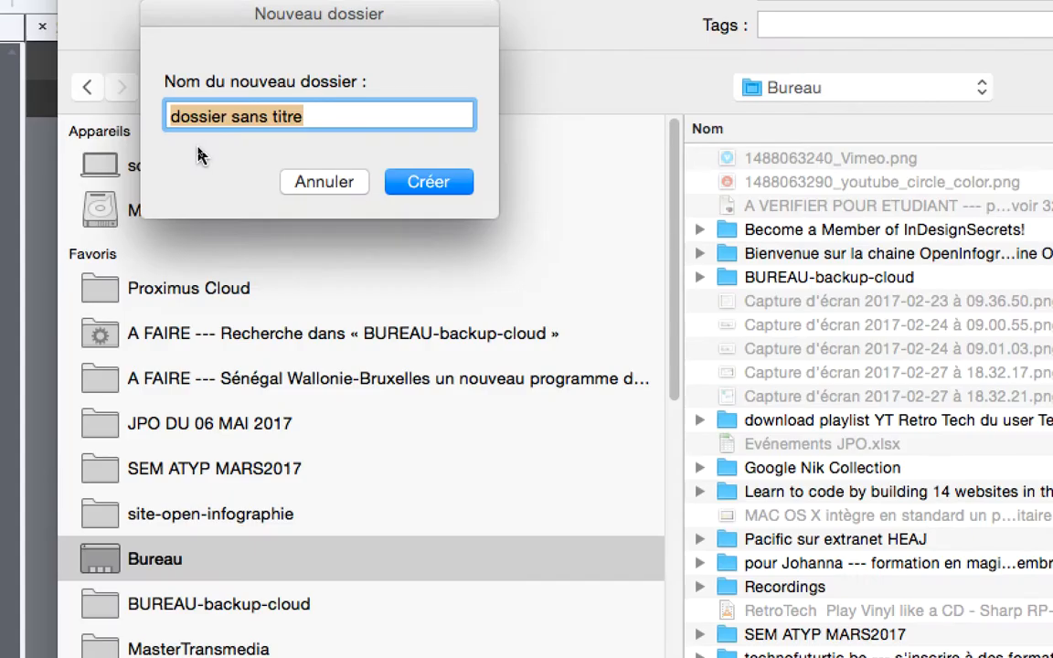
{"action": "type", "text": "plusieurs pr"}
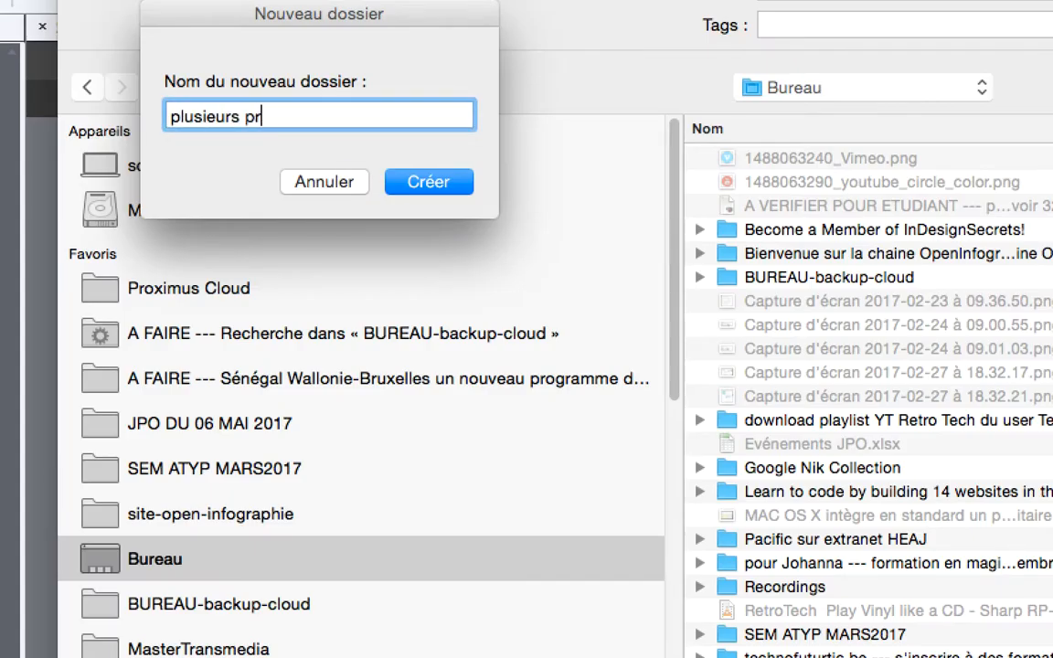
{"action": "type", "text": "ojets po"}
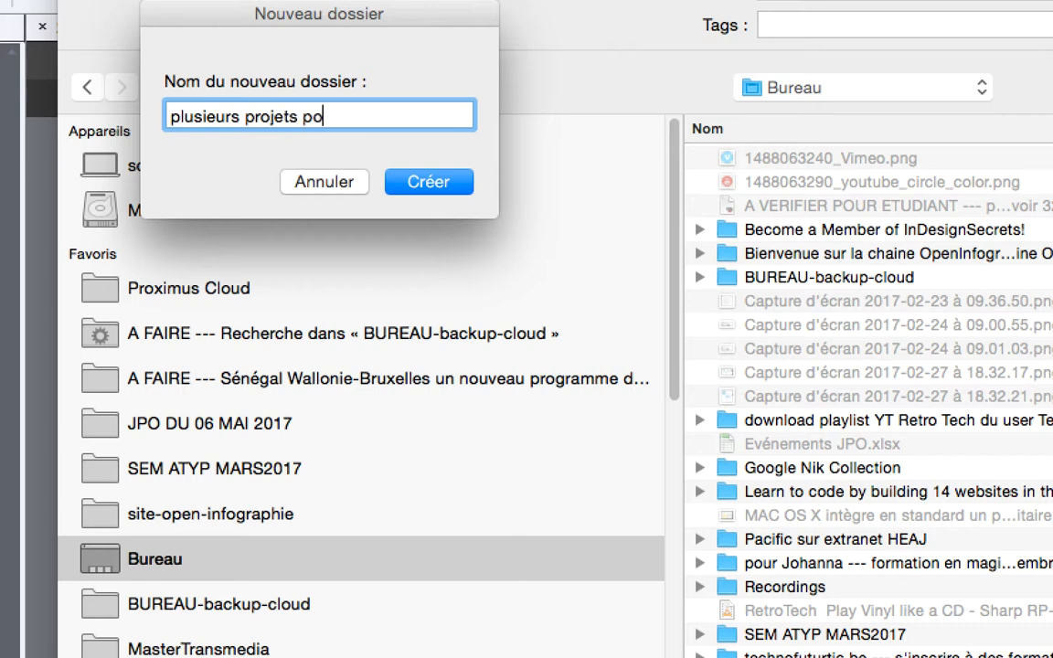
{"action": "type", "text": "ur avoir pl"}
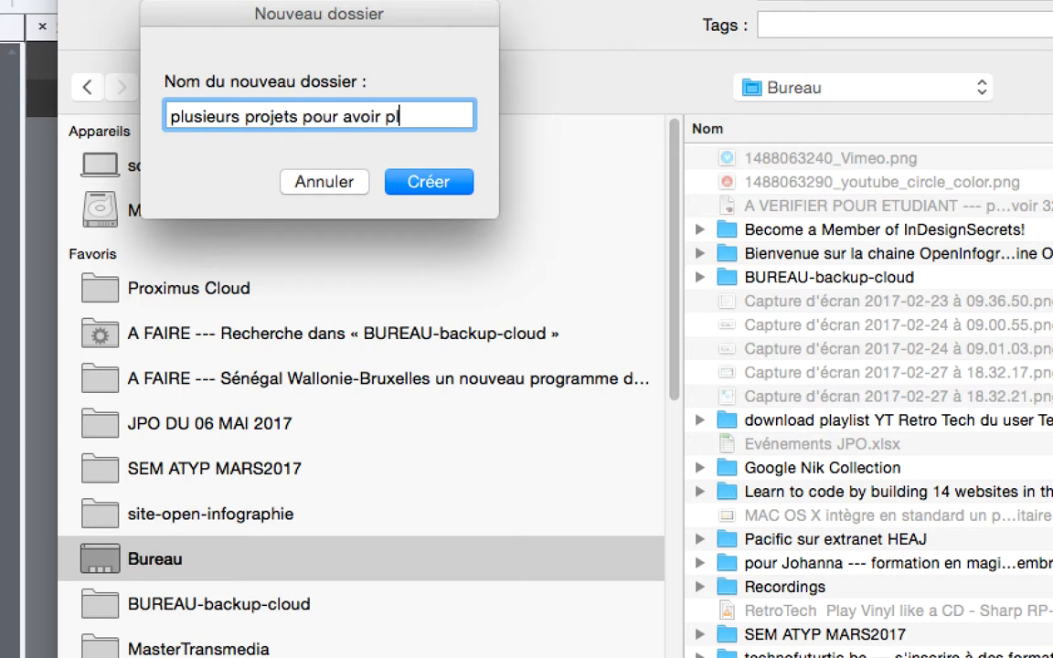
{"action": "type", "text": "usieurs quizze"}
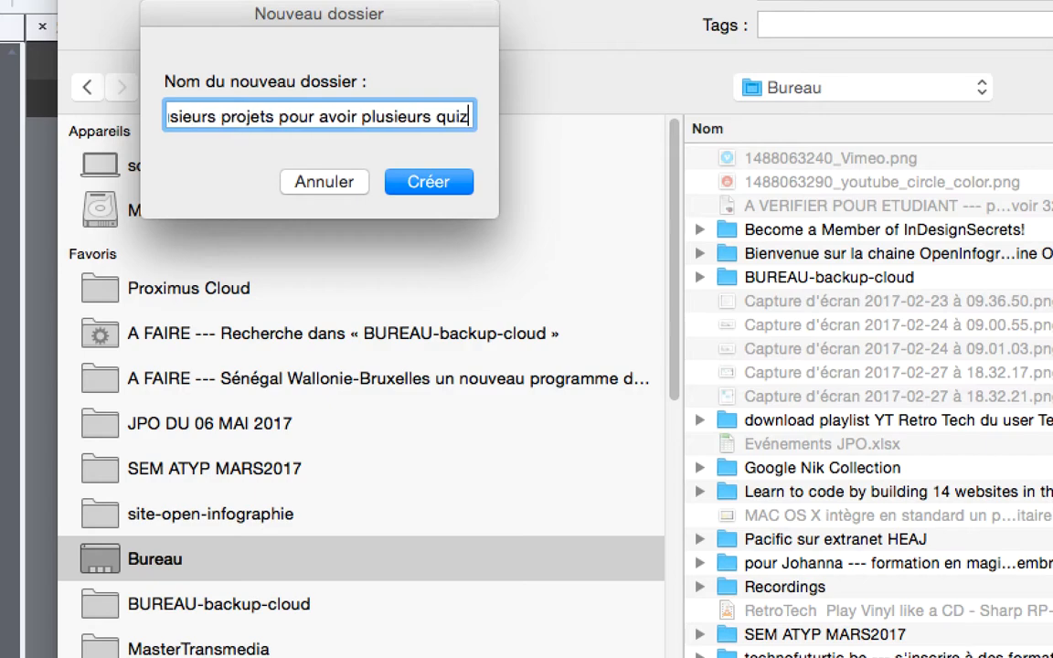
{"action": "type", "text": "s"}
{"action": "key", "text": "Return"}
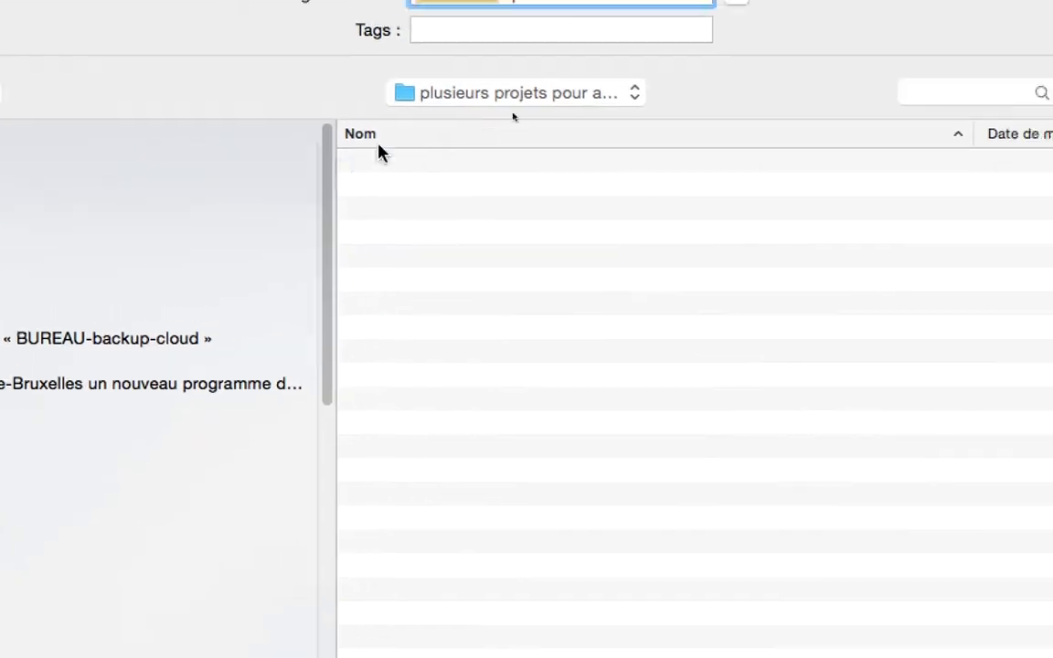
- Save the project in the new folder as projet-1.cptx
{"action": "type", "text": "projet 1"}
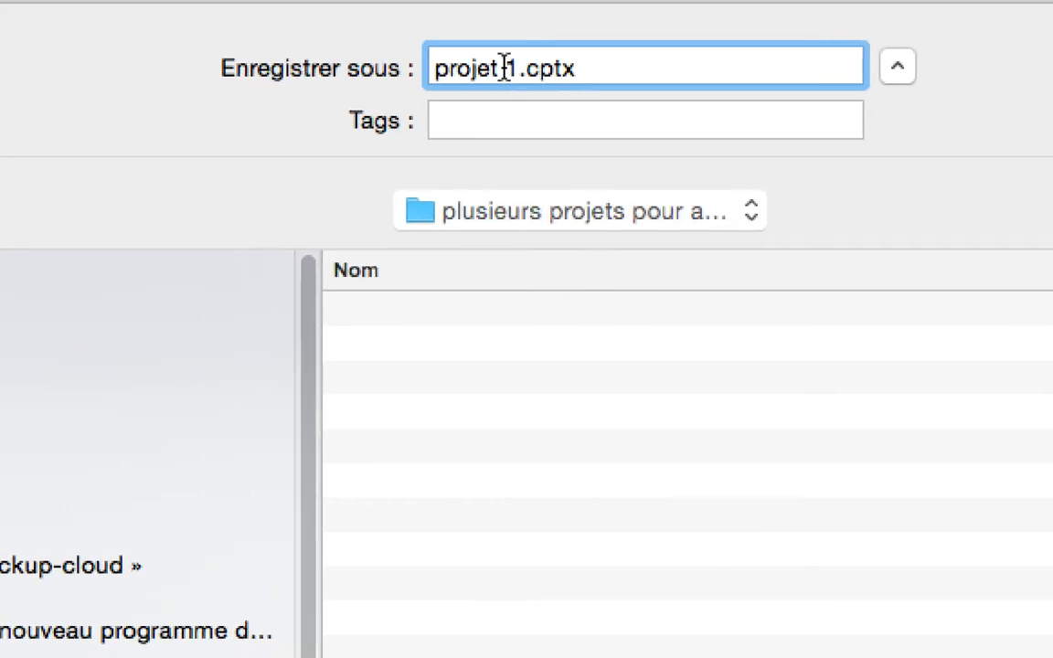
{"action": "double_click", "coordinate": [499, 69]}
{"action": "type", "text": "-"}
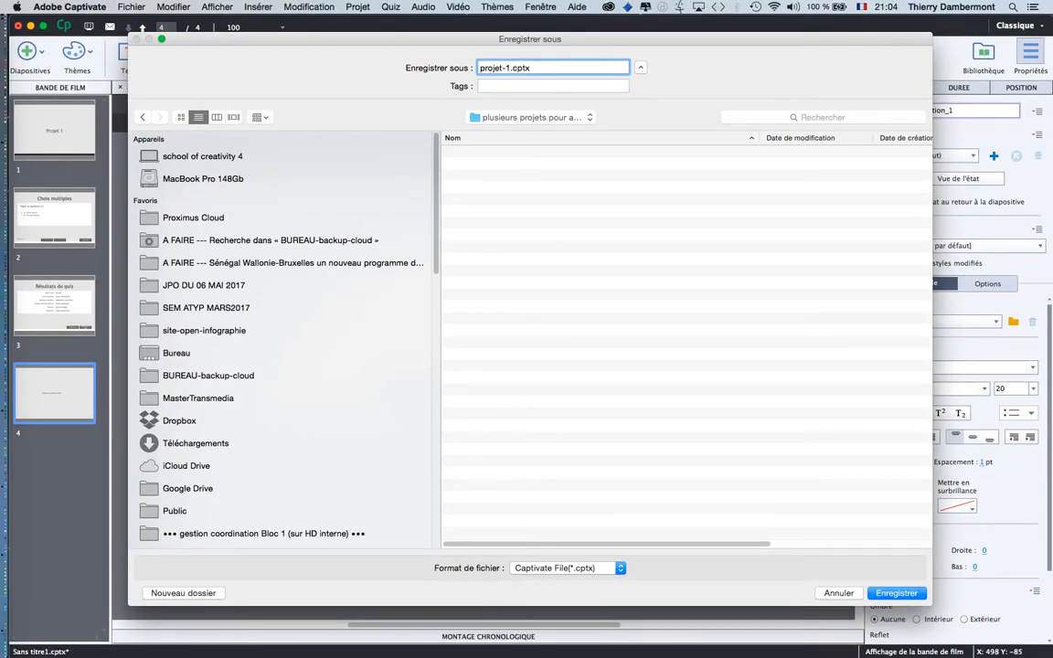
{"action": "key", "text": "Return"}
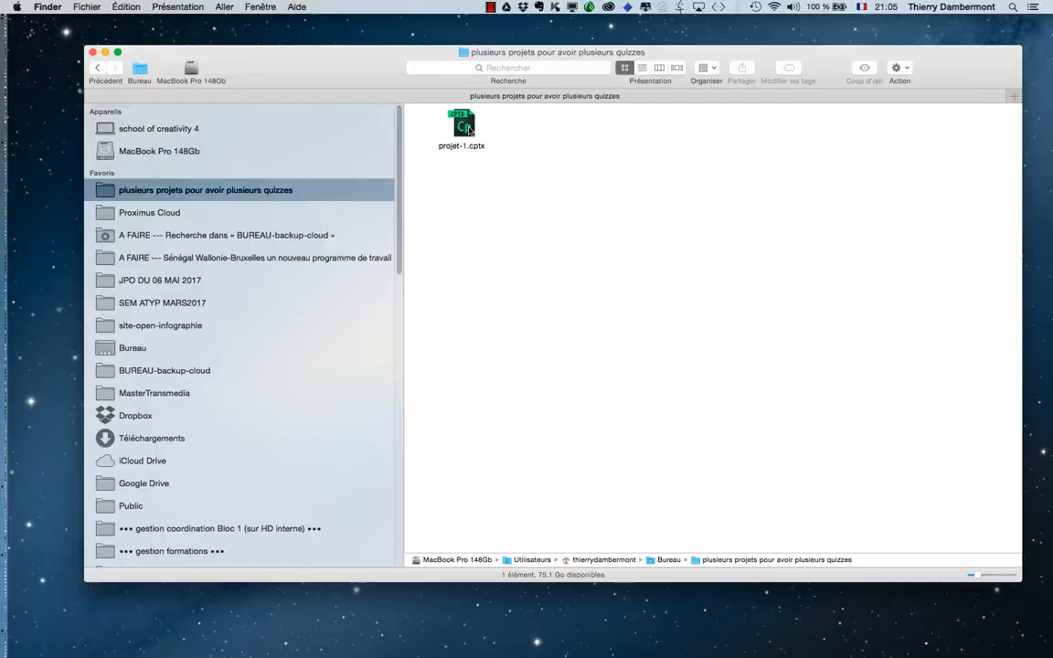
- Duplicate projet-1.cptx in its Finder folder and place the copy beside the original
{"action": "left_click", "coordinate": [458, 120]}
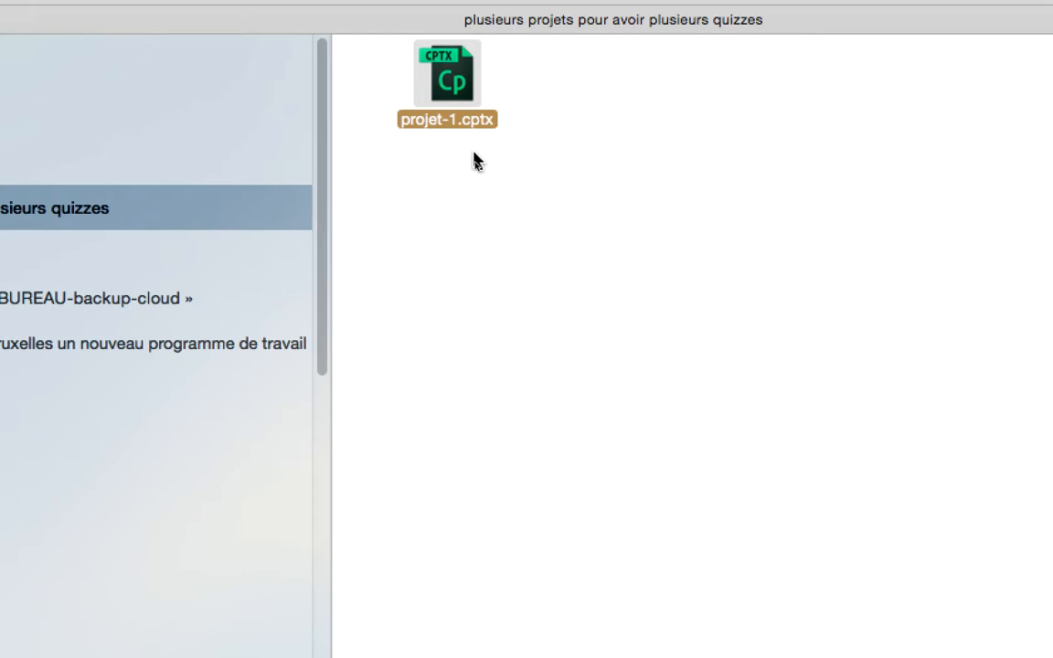
{"action": "key", "text": "super+d"}
{"action": "left_click_drag", "start_coordinate": [483, 123], "coordinate": [625, 92]}
{"action": "left_click", "coordinate": [598, 172]}
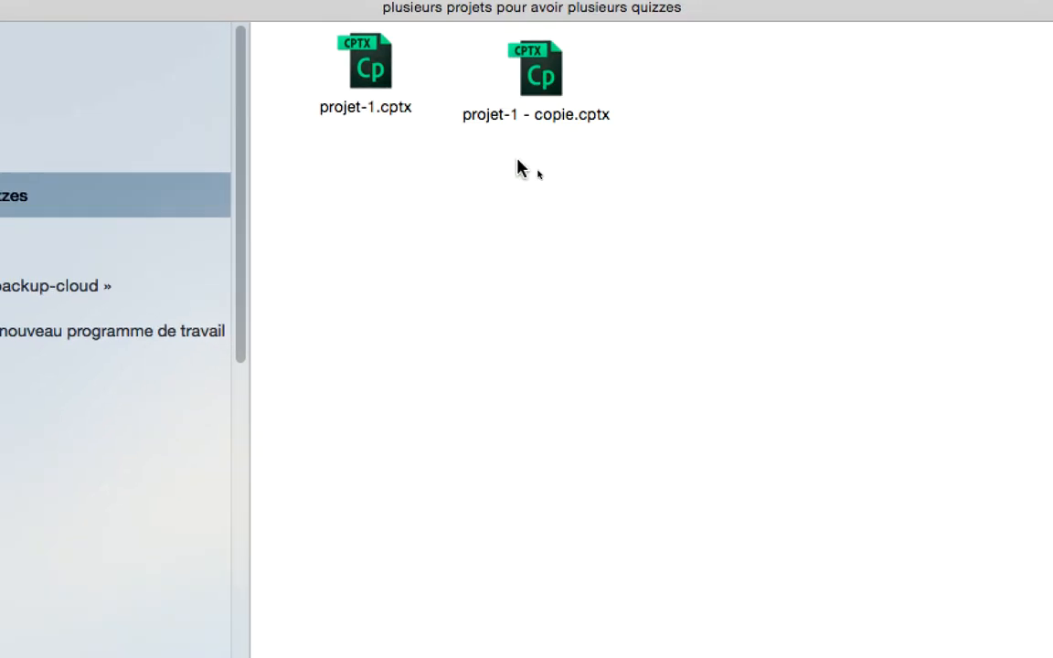
- Rename the copied project file as projet-2.cptx
{"action": "left_click", "coordinate": [539, 115]}
{"action": "key", "text": "Return"}
{"action": "left_click", "coordinate": [516, 115]}
{"action": "left_click_drag", "start_coordinate": [510, 115], "coordinate": [562, 152]}
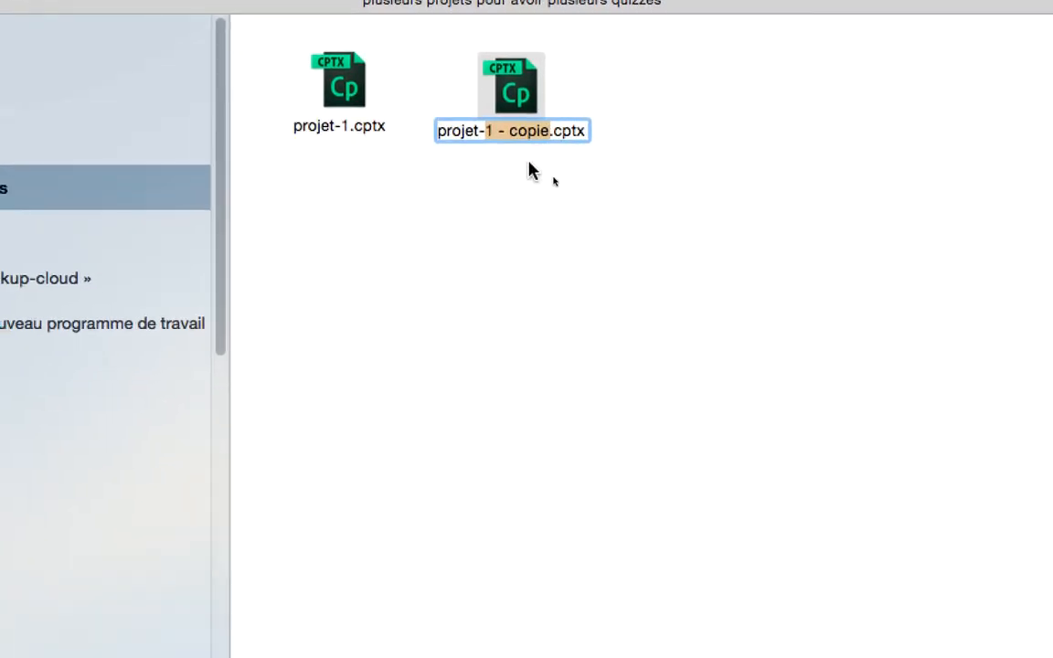
{"action": "type", "text": "2"}
{"action": "key", "text": "Return"}
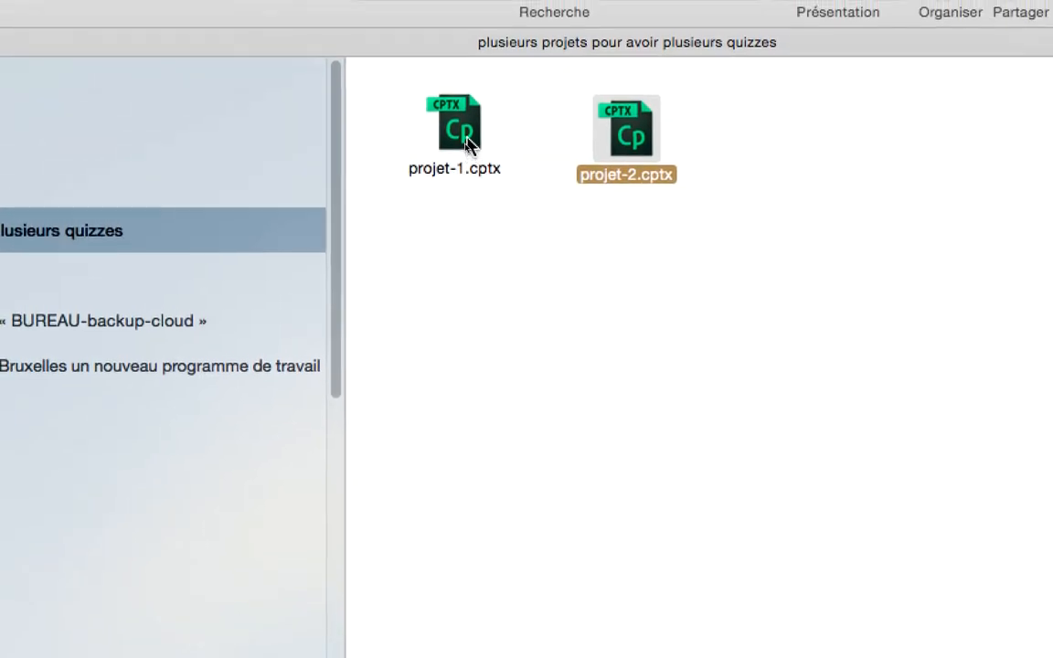
- Open projet-2.cptx from the folder in Adobe Captivate
{"action": "left_click", "coordinate": [343, 91]}
{"action": "left_click", "coordinate": [508, 121]}
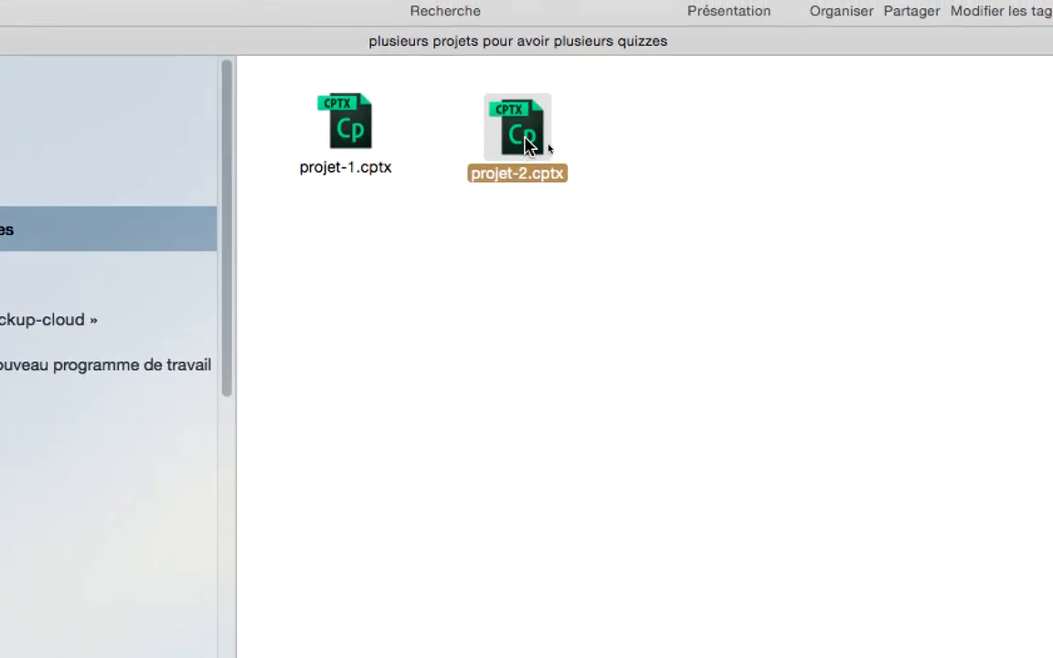
{"action": "double_click", "coordinate": [527, 146]}
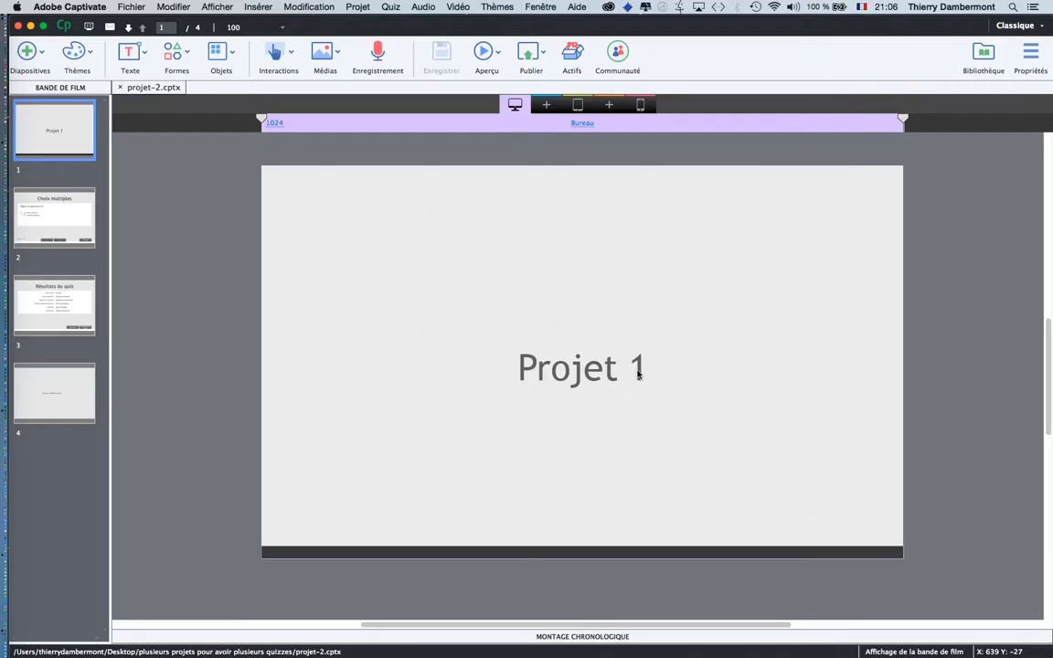
- Change the title text on the first slide to "Projet 2"
{"action": "left_click", "coordinate": [632, 369]}
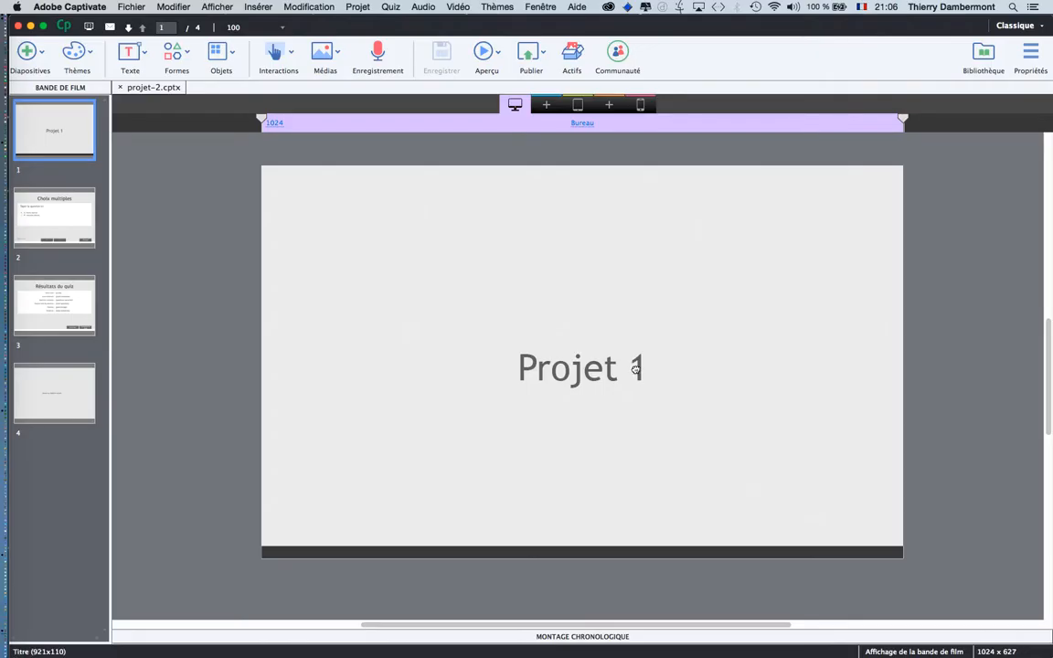
{"action": "double_click", "coordinate": [632, 369]}
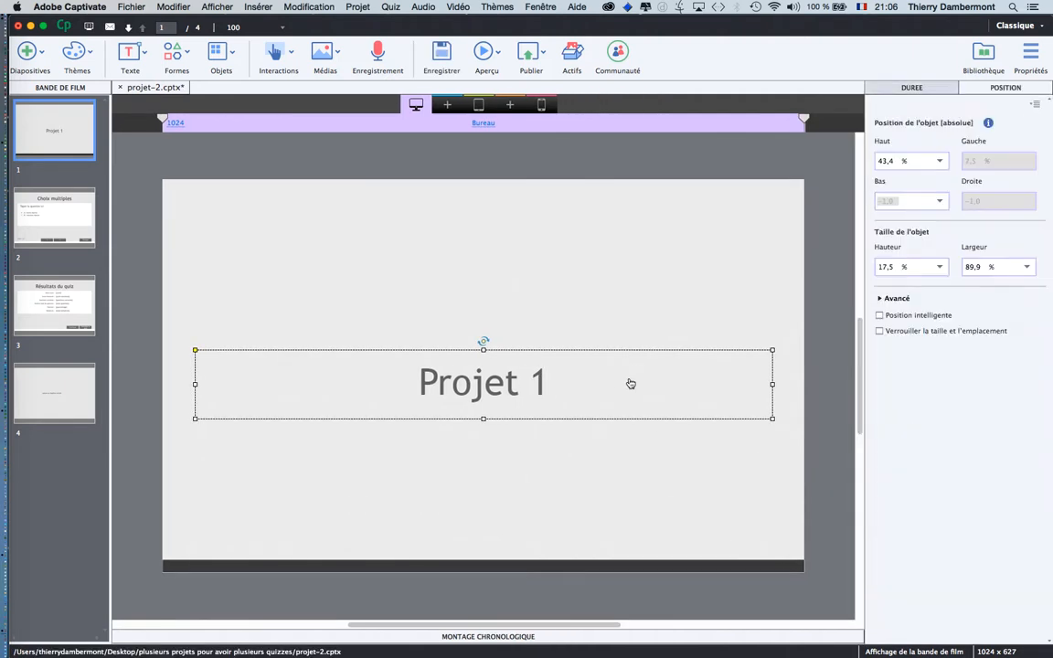
{"action": "key", "text": "BackSpace"}
{"action": "type", "text": "2"}
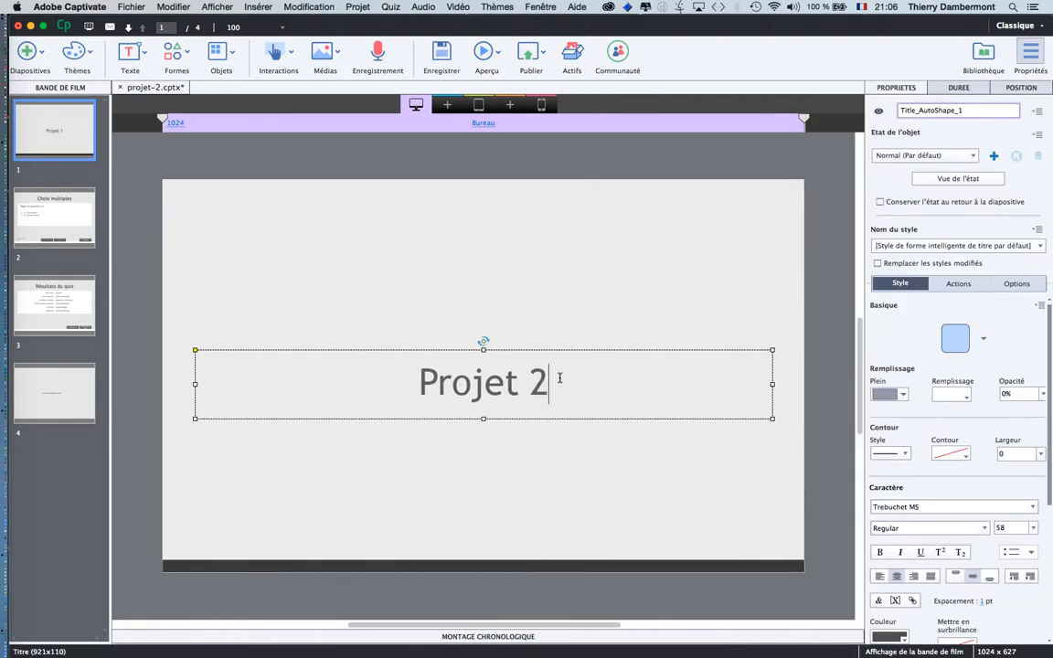
{"action": "left_click", "coordinate": [483, 203]}
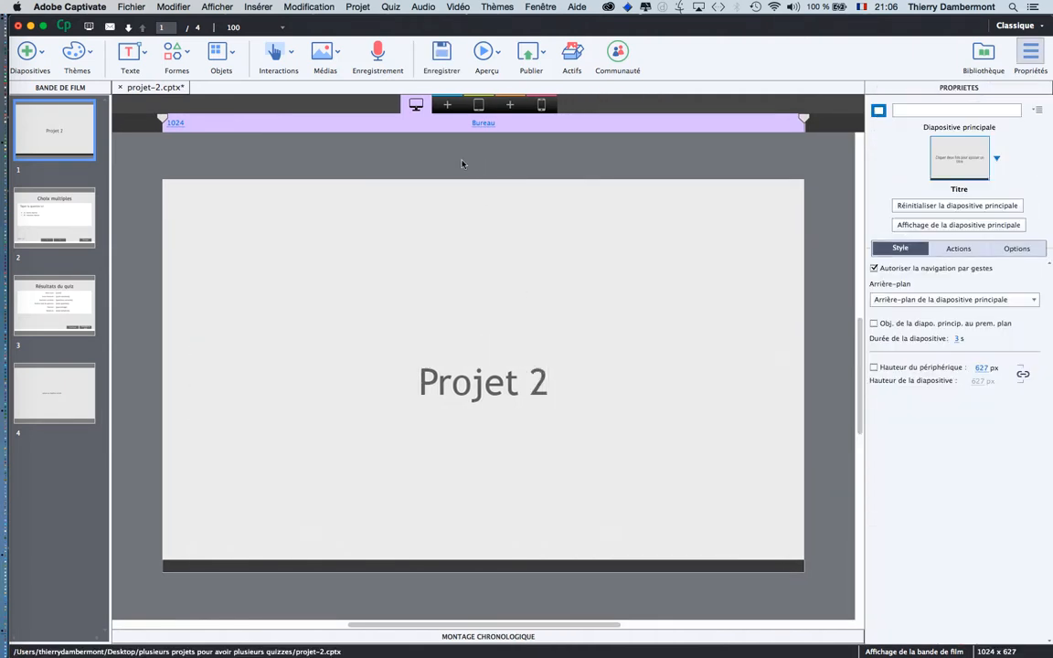
- Replace the question placeholder on slide 2 with "question pour le second quiz"
{"action": "left_click", "coordinate": [69, 227]}
{"action": "left_click_drag", "start_coordinate": [396, 286], "coordinate": [210, 293]}
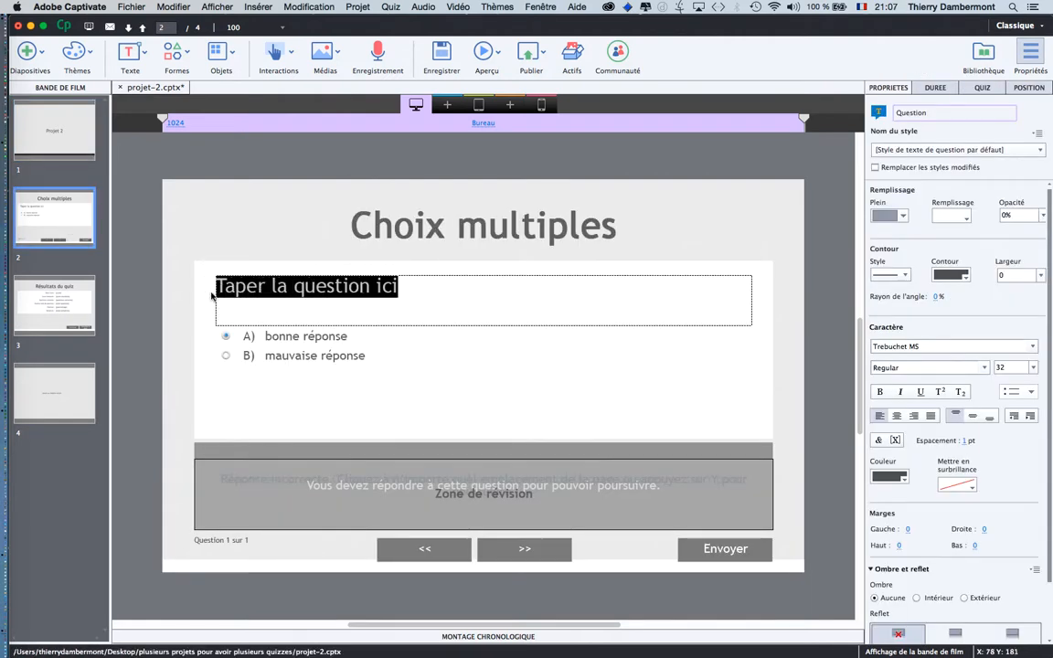
{"action": "type", "text": "quest"}
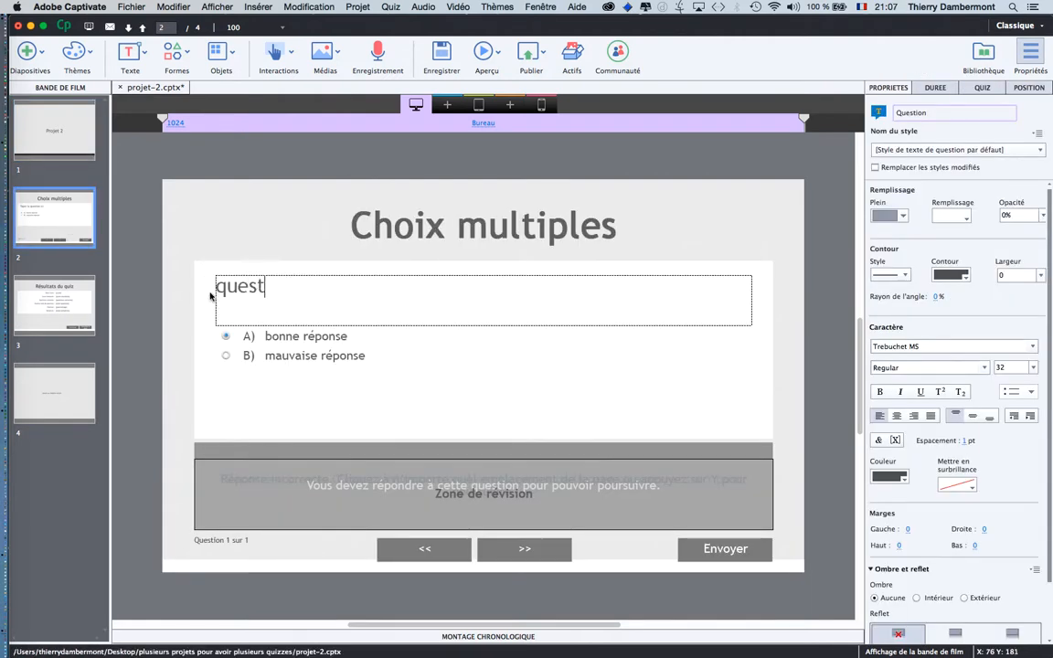
{"action": "type", "text": "ion pour le second quiz"}
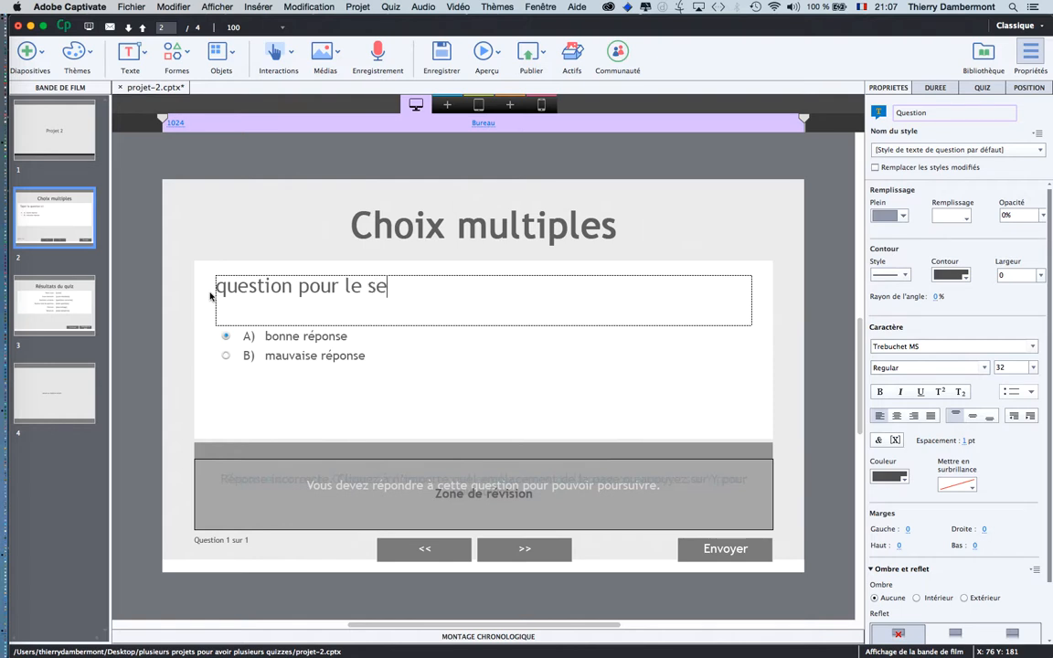
- Extend the title of the question slide to read "Choix multiples du second quiz"
{"action": "left_click", "coordinate": [394, 226]}
{"action": "left_click", "coordinate": [636, 223]}
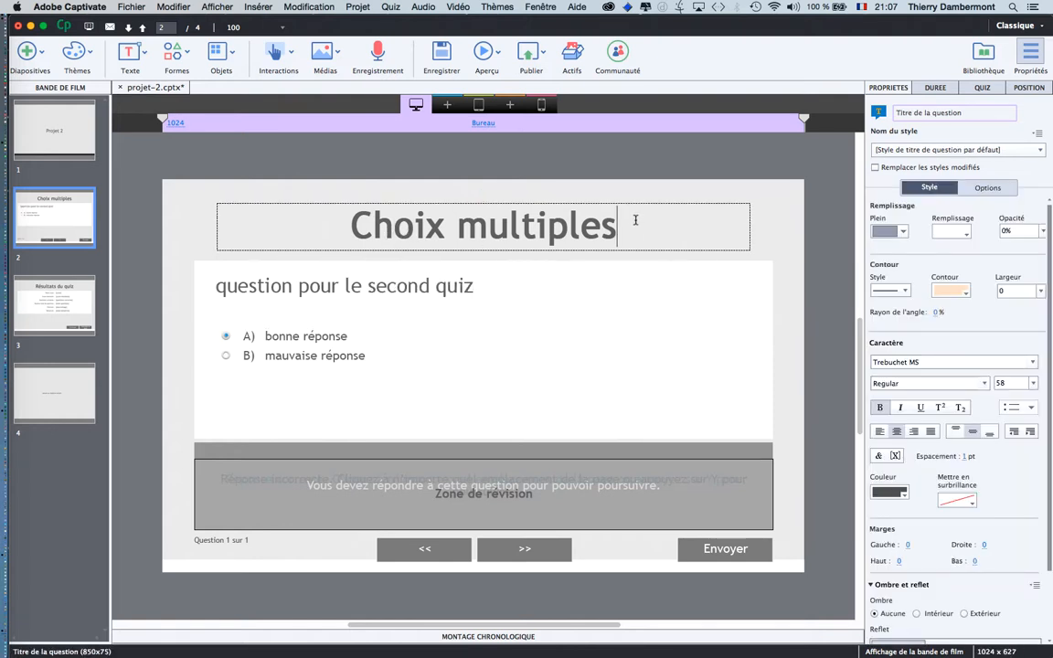
{"action": "type", "text": "du second qui"}
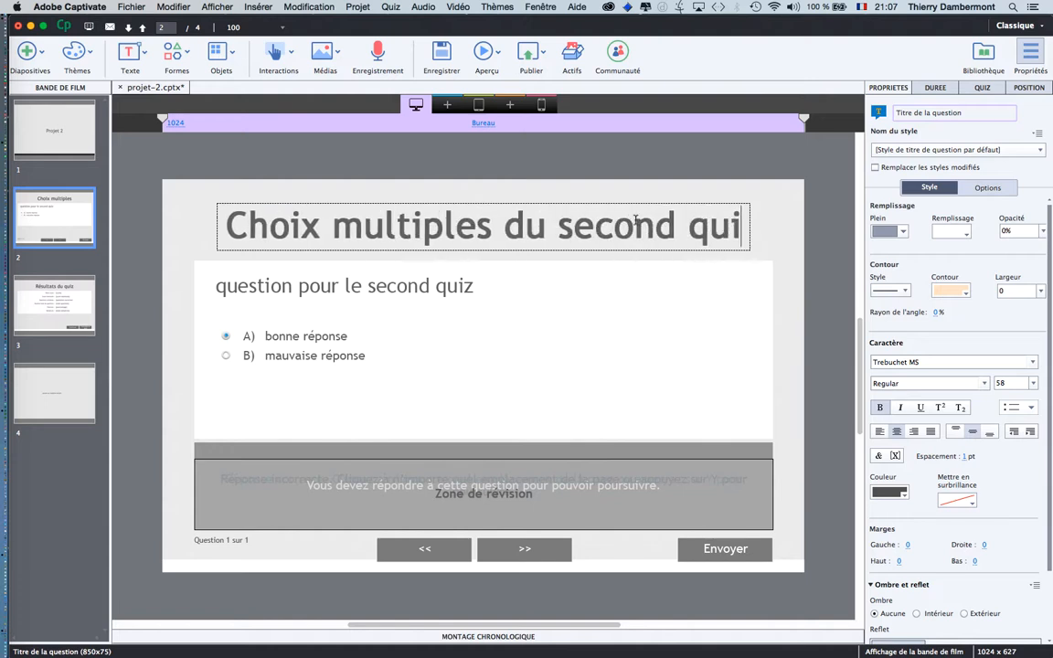
{"action": "key", "text": "BackSpace"}
{"action": "key", "text": "BackSpace"}
{"action": "key", "text": "BackSpace"}
{"action": "key", "text": "BackSpace"}
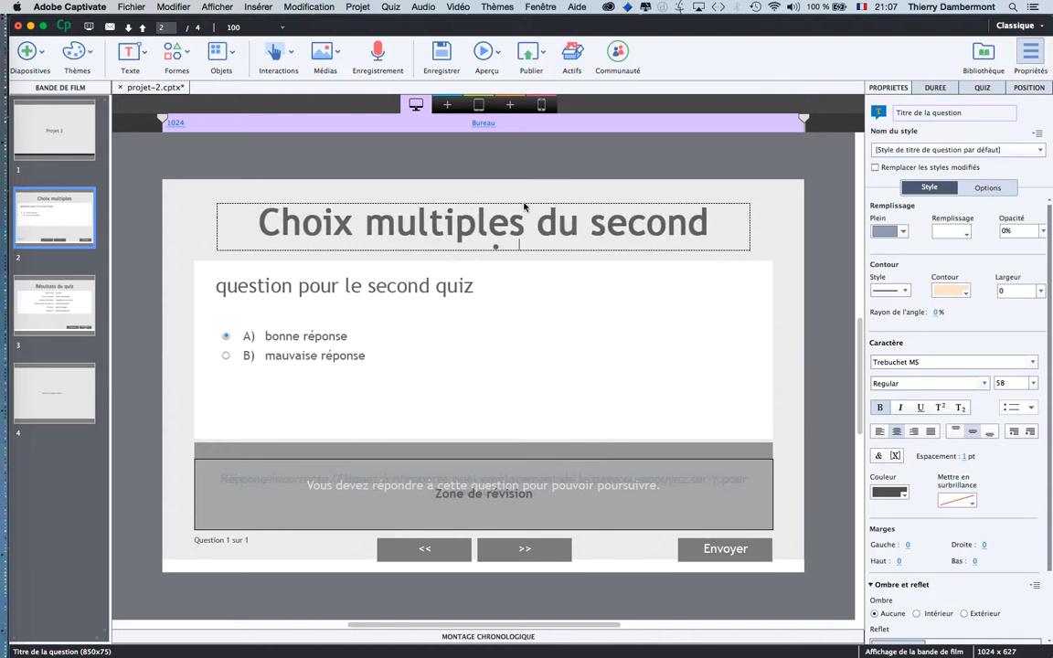
- Enlarge the title box on the question slide so the whole title fits on one line
{"action": "left_click", "coordinate": [226, 200]}
{"action": "left_click", "coordinate": [247, 215]}
{"action": "left_click_drag", "start_coordinate": [217, 203], "coordinate": [175, 193]}
{"action": "left_click", "coordinate": [179, 190]}
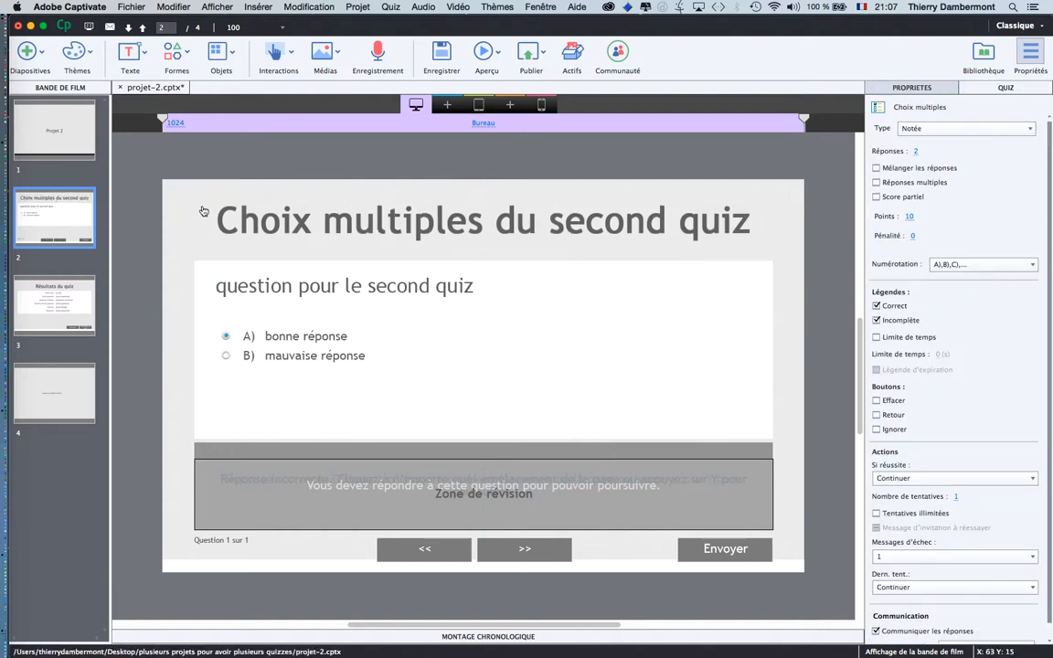
- Publish projet-2 as HTML5 for devices without a ZIP file, decline viewing the output, and minimize the project window
{"action": "left_click", "coordinate": [68, 297]}
{"action": "left_click", "coordinate": [62, 389]}
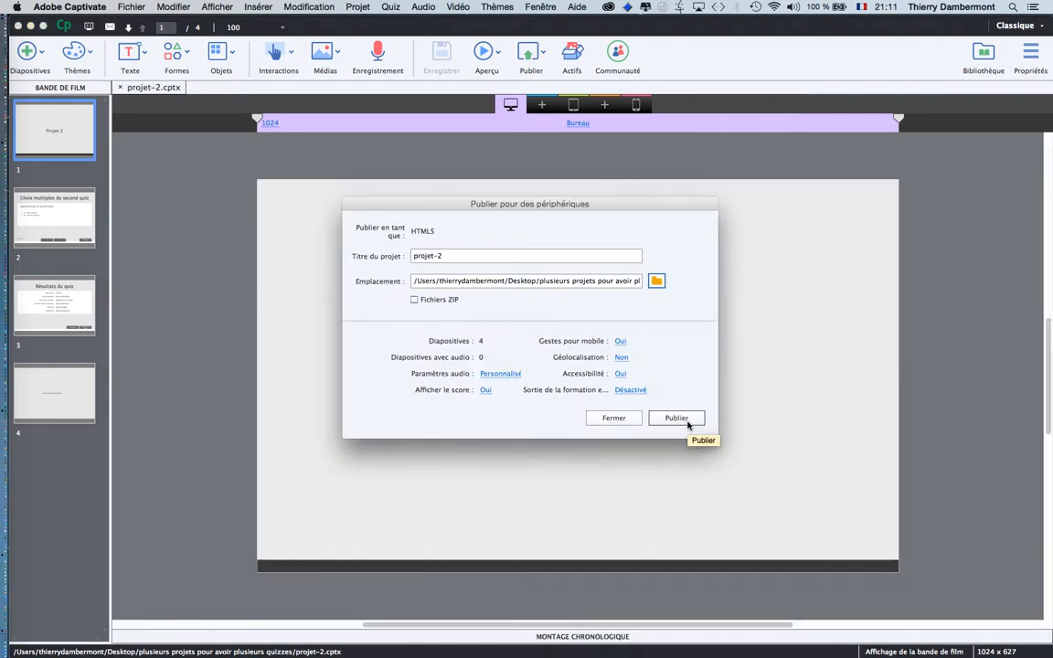
{"action": "left_click", "coordinate": [684, 418]}
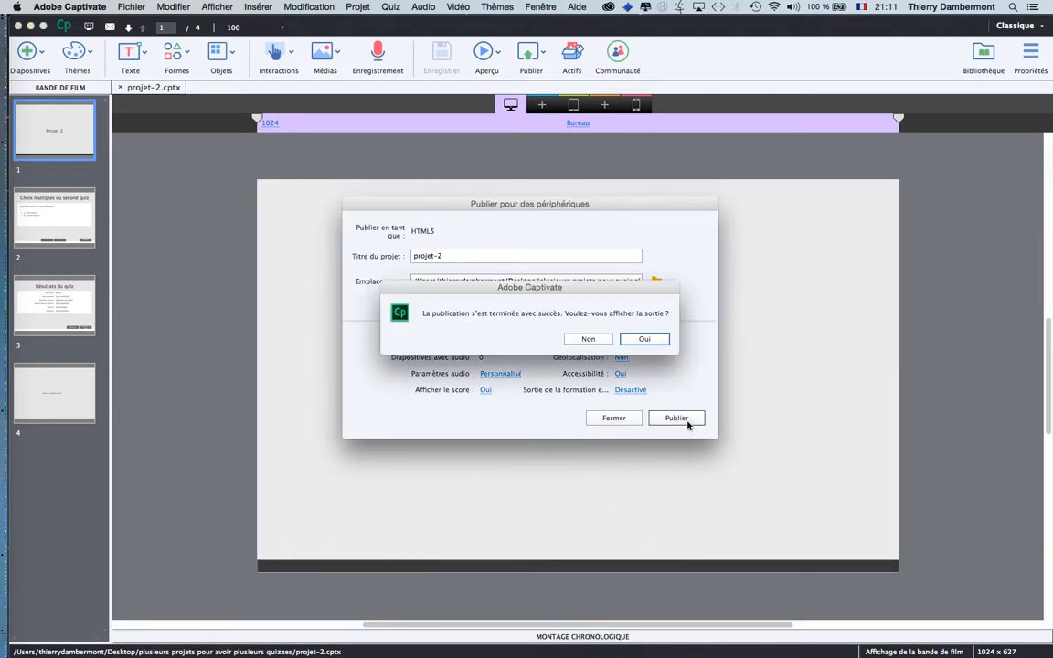
{"action": "left_click", "coordinate": [596, 338]}
{"action": "left_click", "coordinate": [31, 26]}
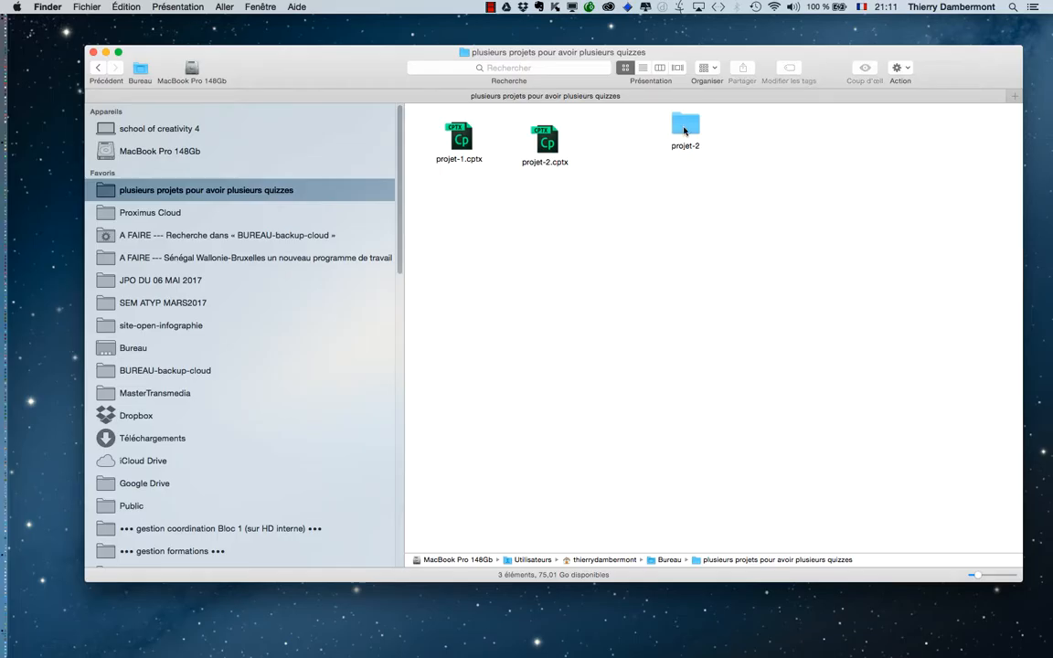
- Show the Finder folder as a list and examine the files inside the published projet-2 folder
{"action": "left_click_drag", "start_coordinate": [682, 130], "coordinate": [642, 149]}
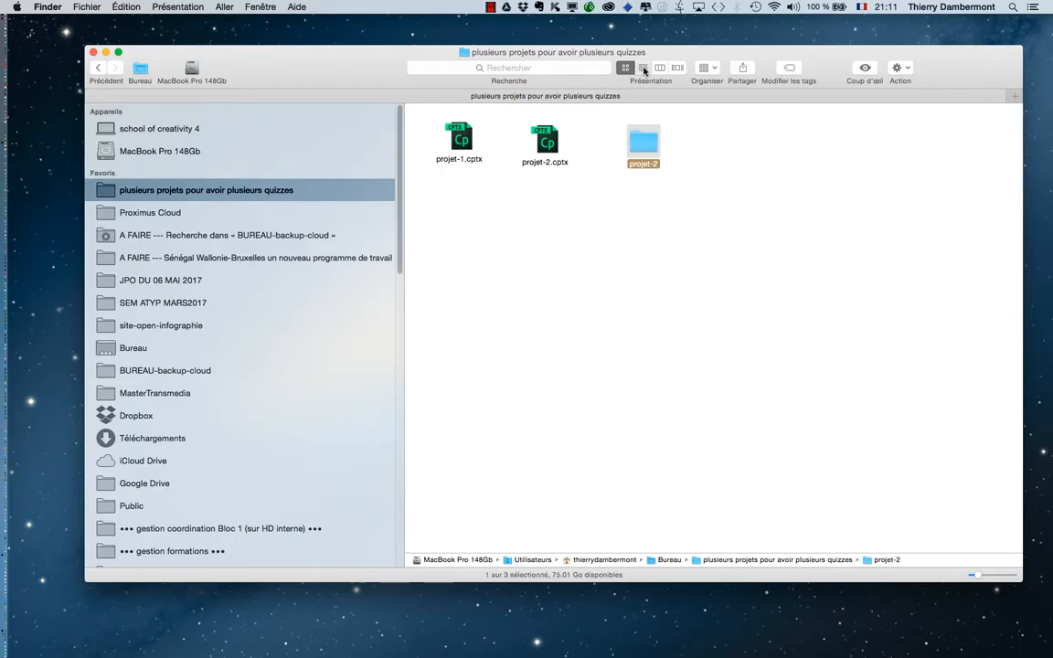
{"action": "left_click", "coordinate": [642, 68]}
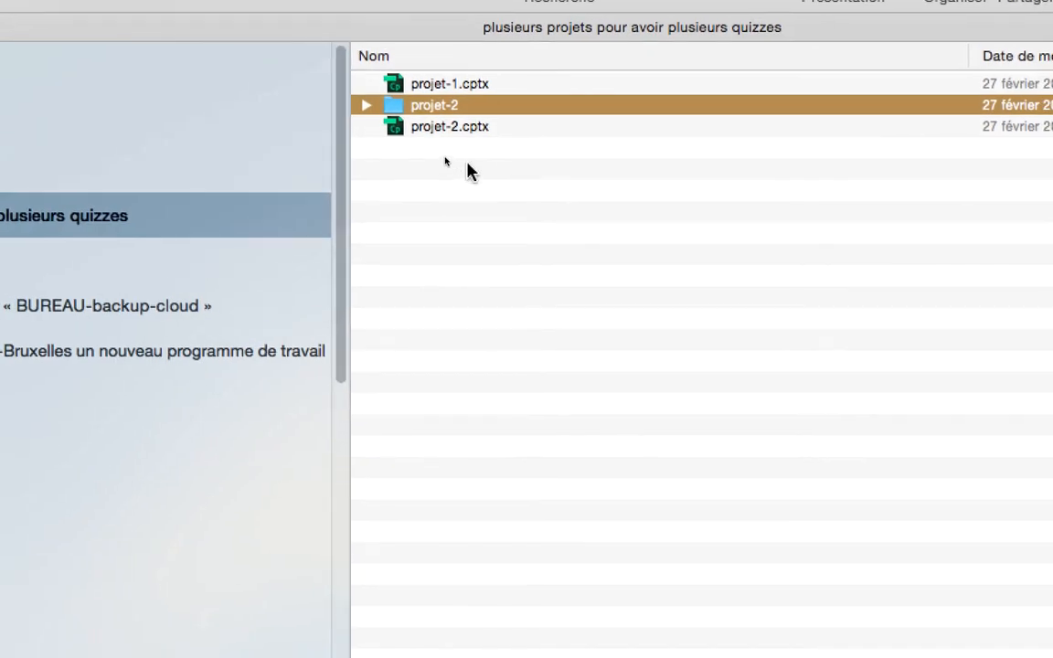
{"action": "left_click", "coordinate": [412, 134]}
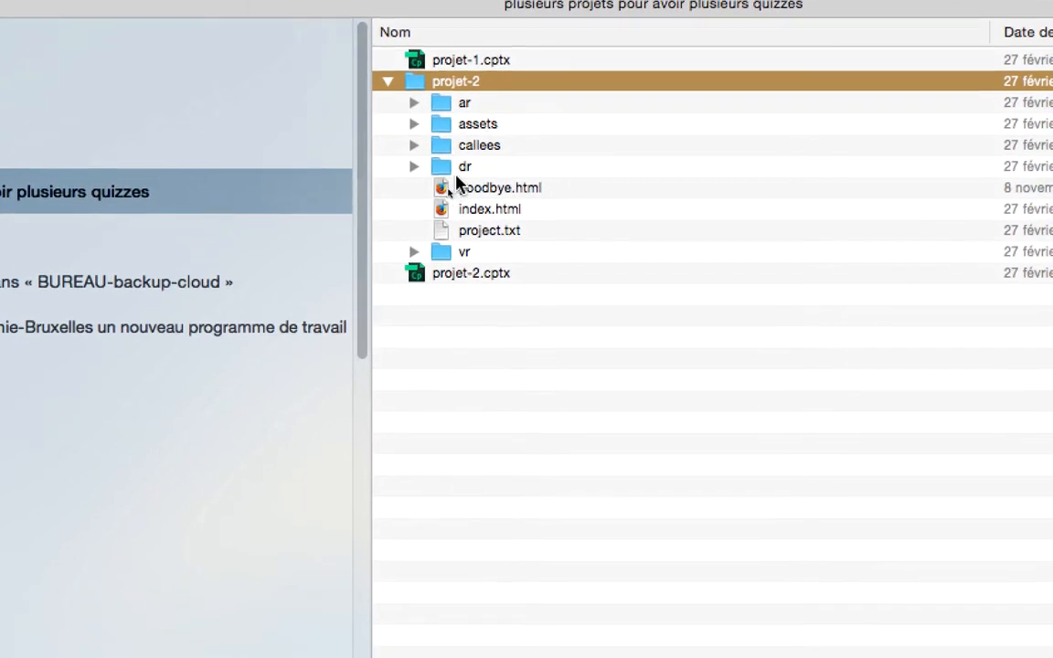
{"action": "left_click", "coordinate": [466, 261]}
{"action": "left_click", "coordinate": [457, 256]}
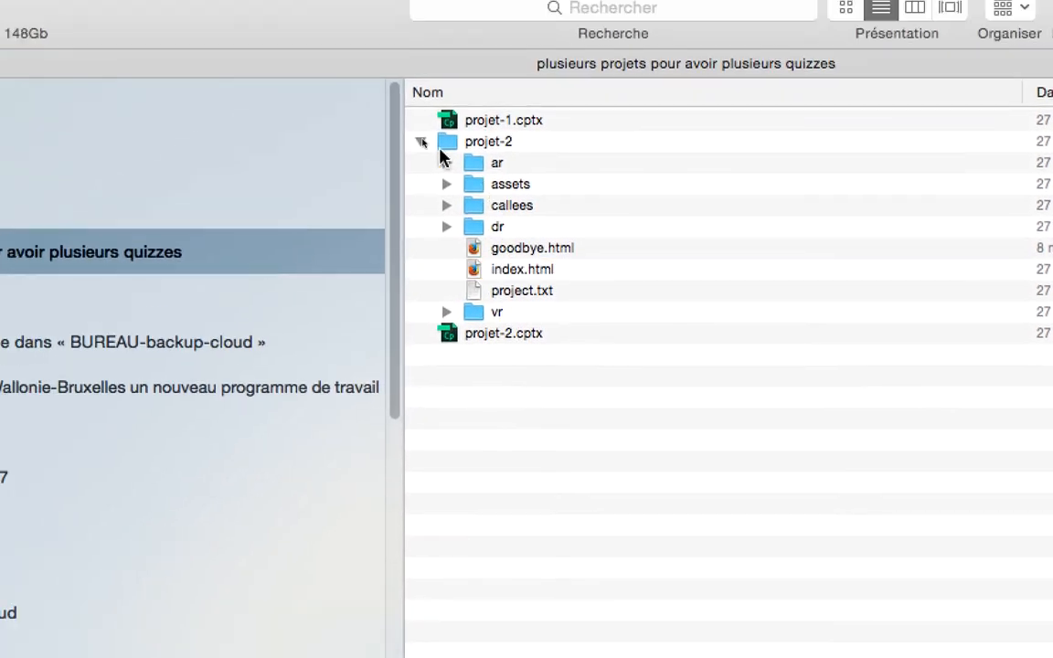
{"action": "left_click", "coordinate": [454, 142]}
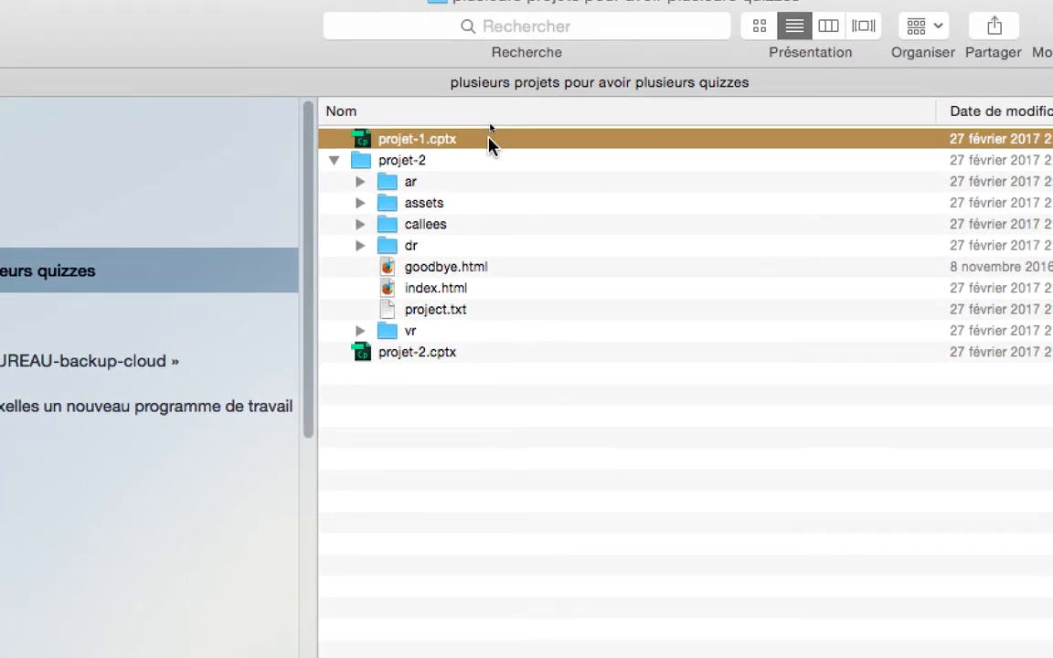
- Open projet-1.cptx in Adobe Captivate and make the "passer au chapitre suivant" caption on slide 4 bold
{"action": "double_click", "coordinate": [489, 141]}
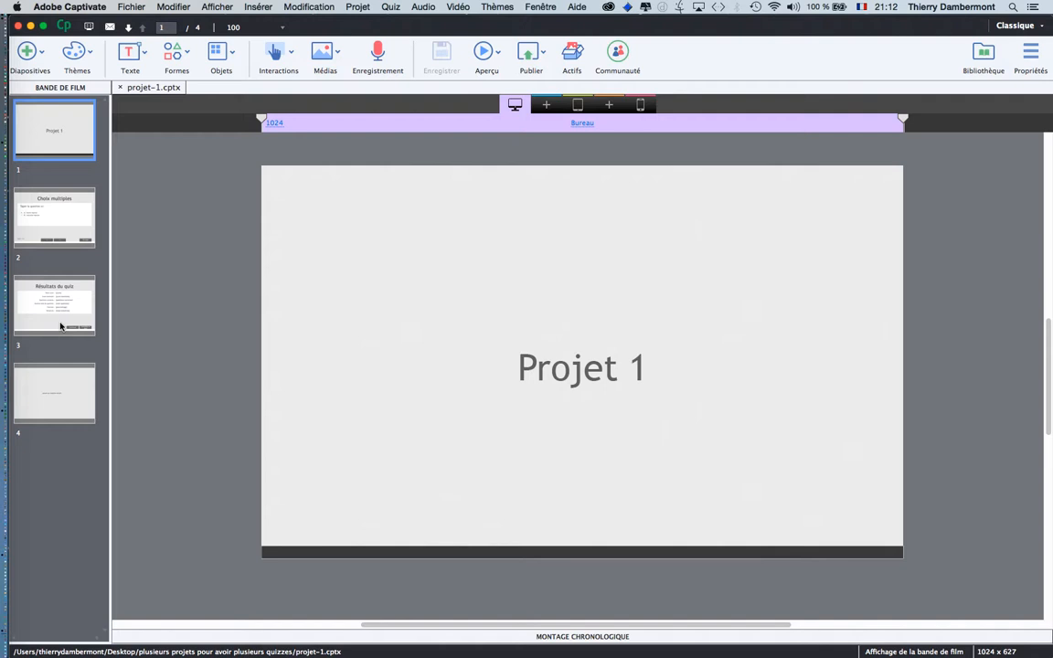
{"action": "left_click", "coordinate": [55, 389]}
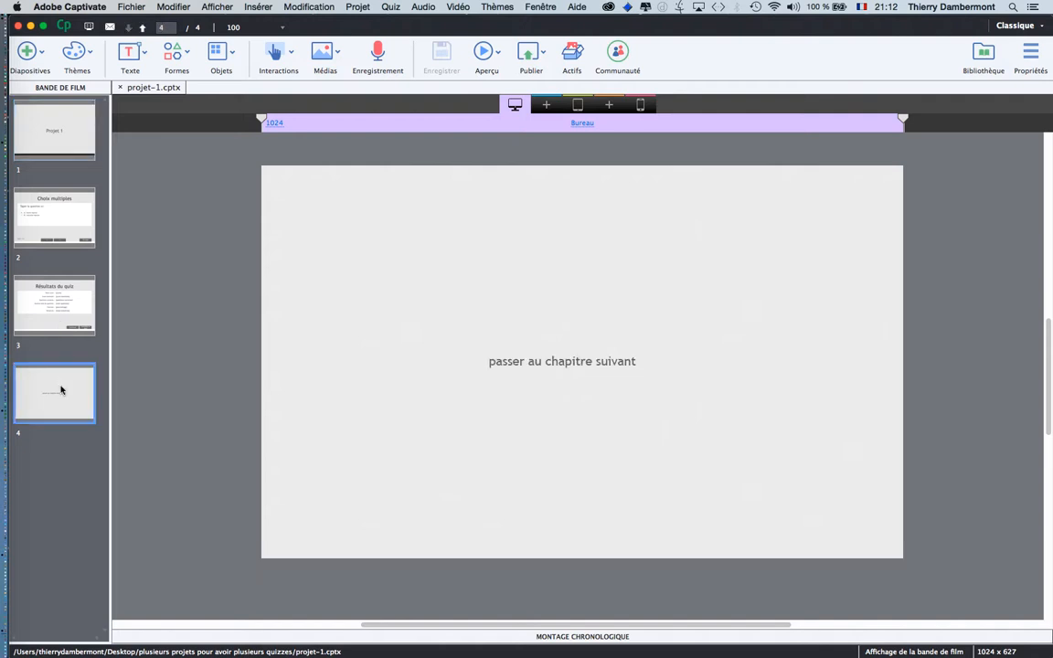
{"action": "left_click", "coordinate": [577, 366]}
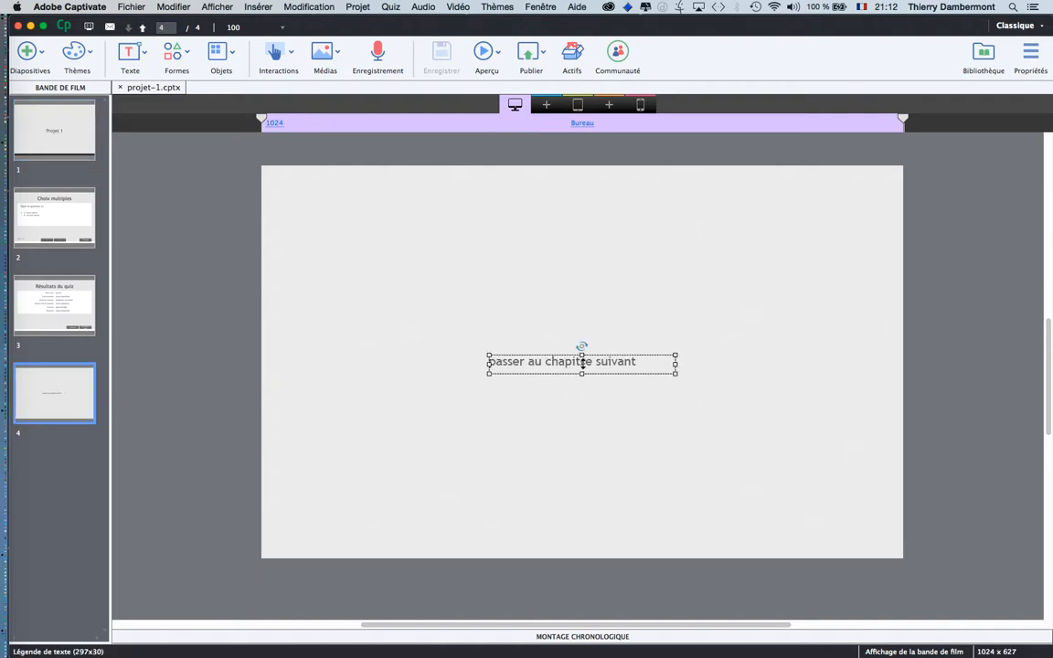
{"action": "left_click", "coordinate": [1020, 59]}
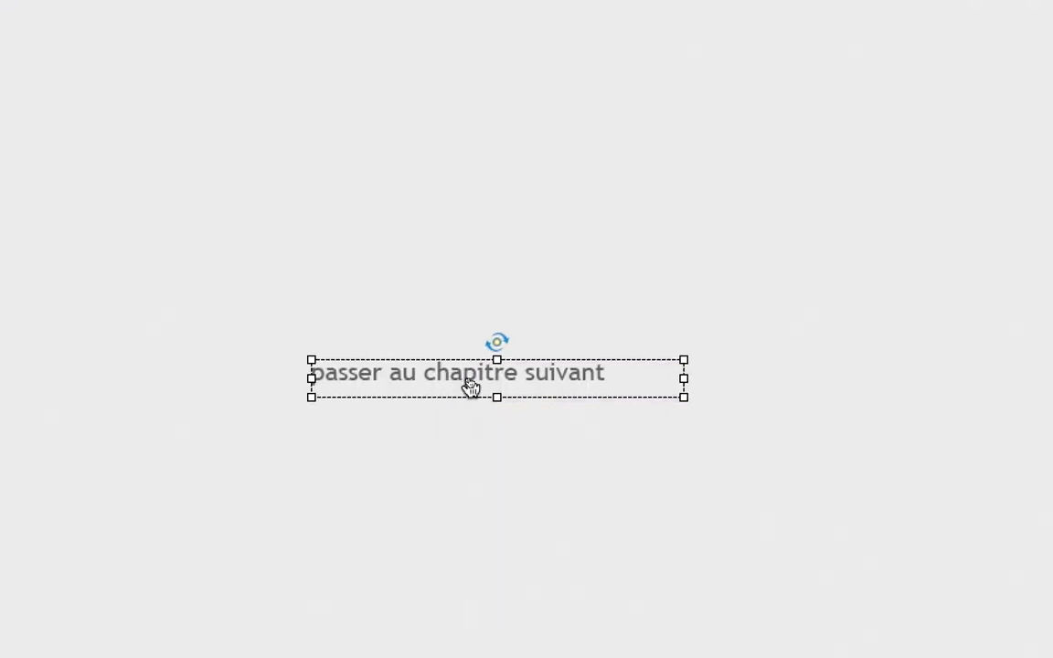
{"action": "double_click", "coordinate": [476, 385]}
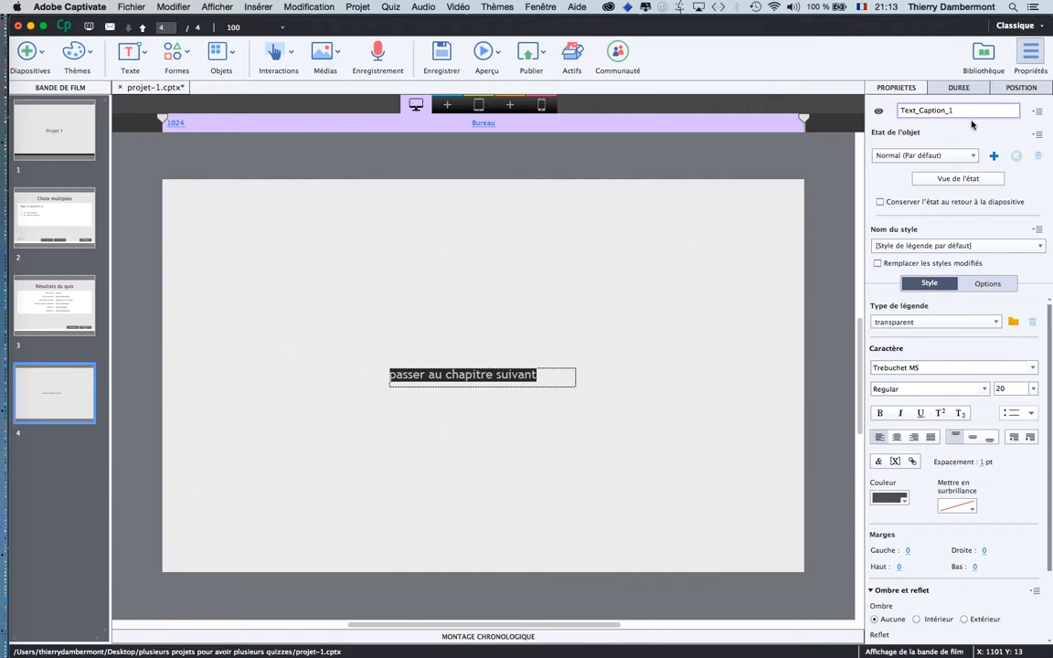
{"action": "key", "text": "super+b"}
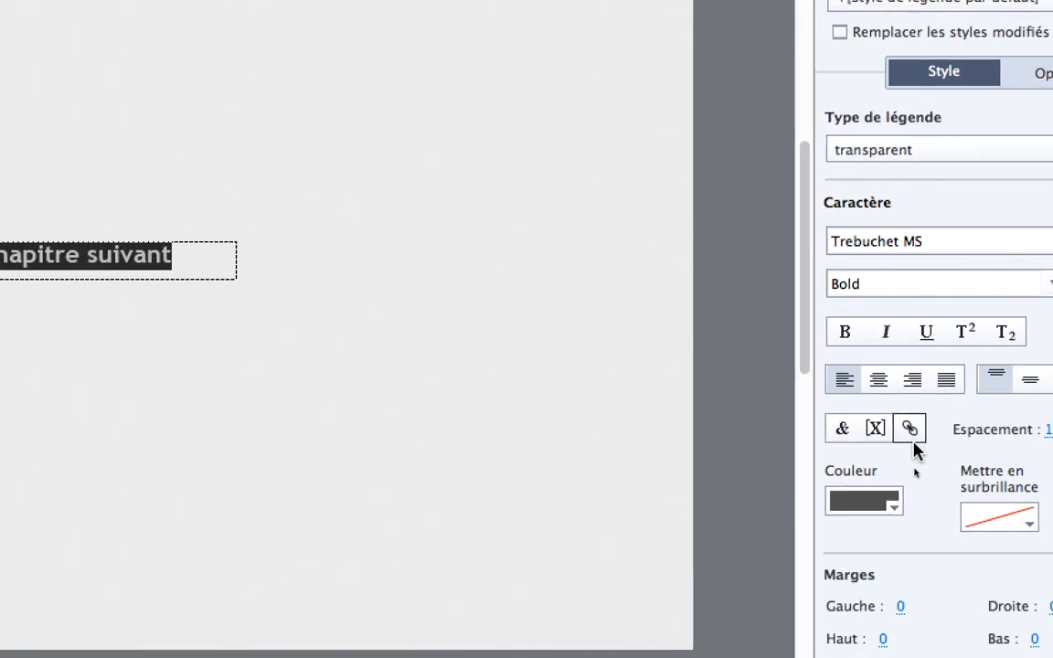
- Link the selected caption text to a web page, replacing the default address with a relative path inside the callees folder
{"action": "left_click", "coordinate": [908, 430]}
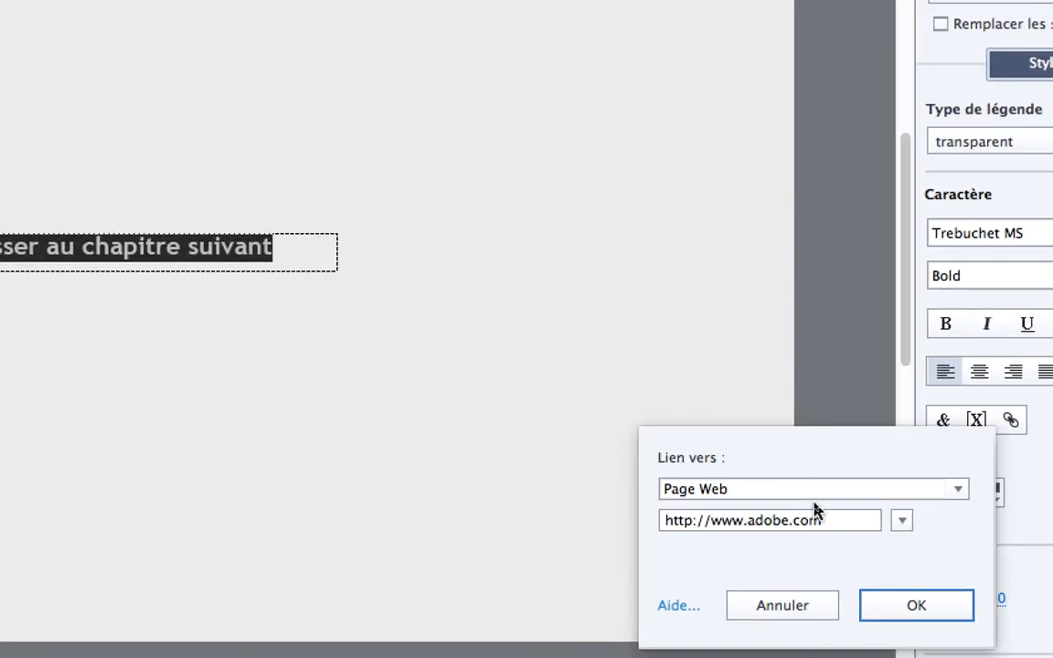
{"action": "left_click_drag", "start_coordinate": [823, 520], "coordinate": [710, 520]}
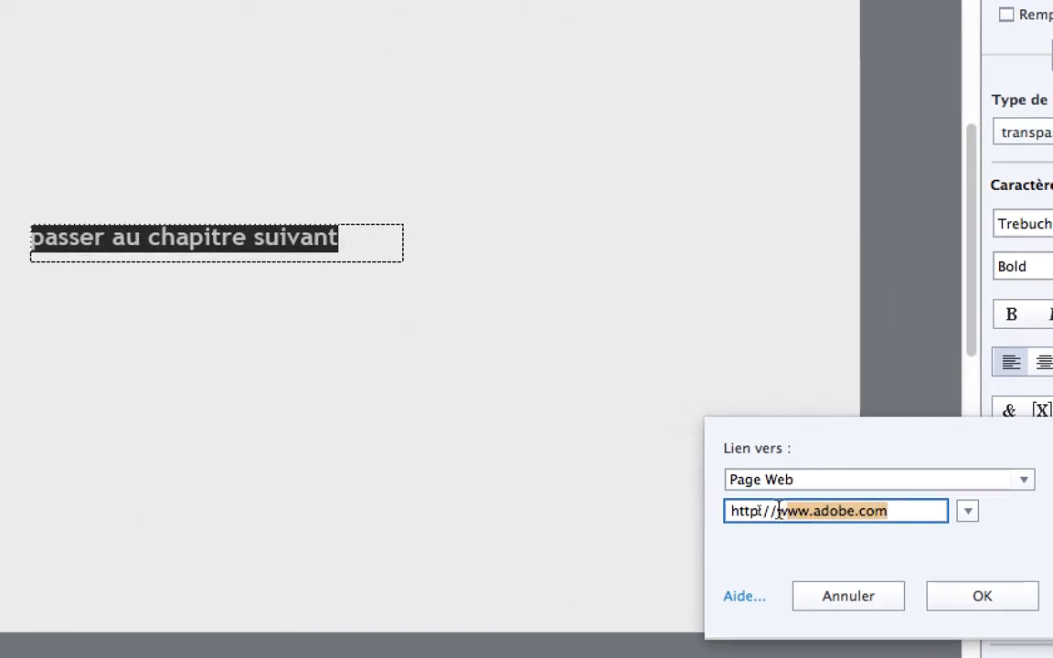
{"action": "left_click_drag", "start_coordinate": [778, 510], "coordinate": [717, 510]}
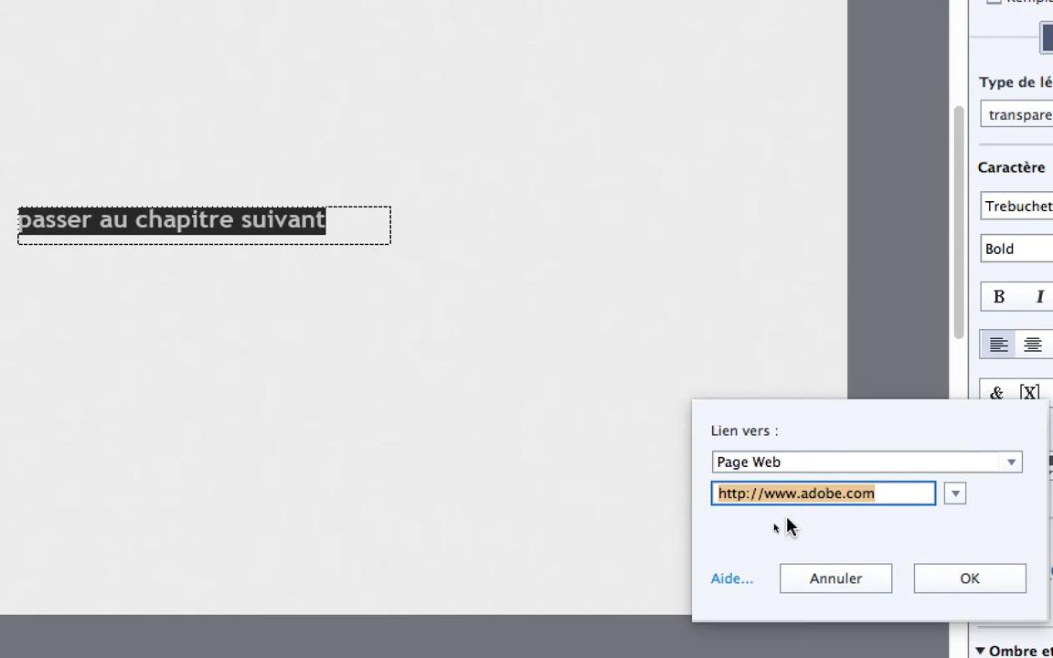
{"action": "type", "text": "callees"}
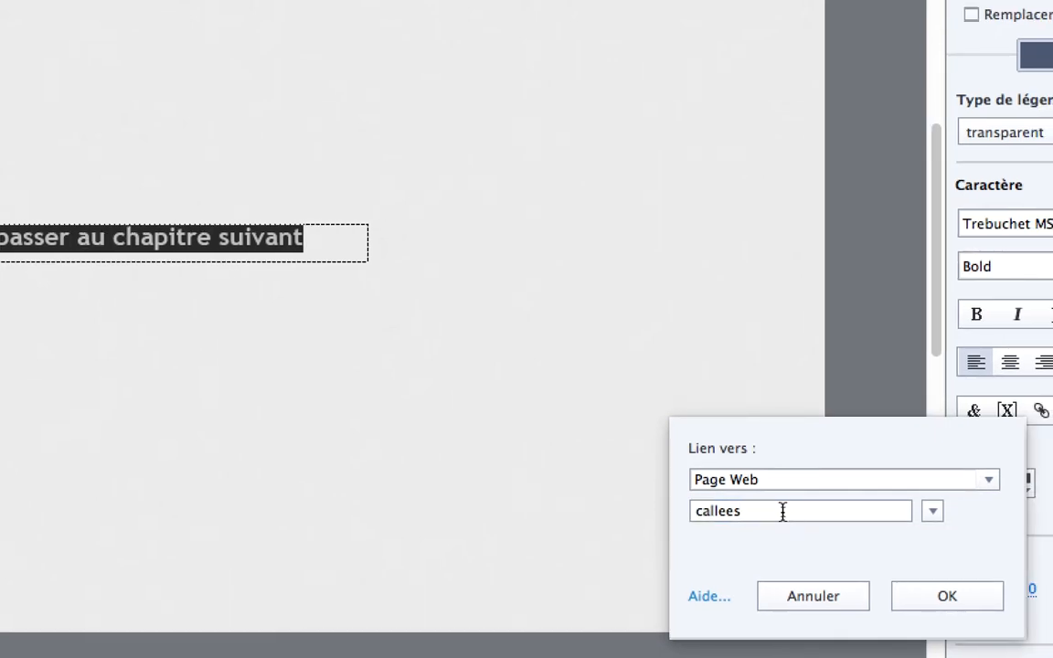
{"action": "type", "text": "/pr"}
{"action": "type", "text": "ht"}
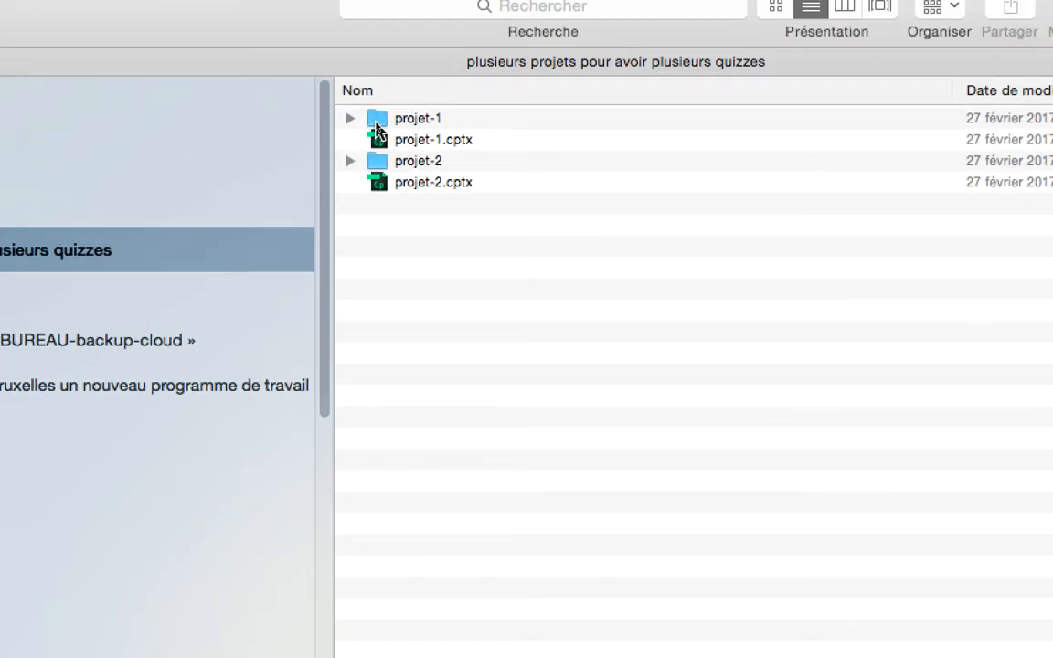
- Expand the published projet-1 folder and its callees subfolder, and narrow the name column to show the file details
{"action": "left_click", "coordinate": [376, 127]}
{"action": "left_click", "coordinate": [349, 118]}
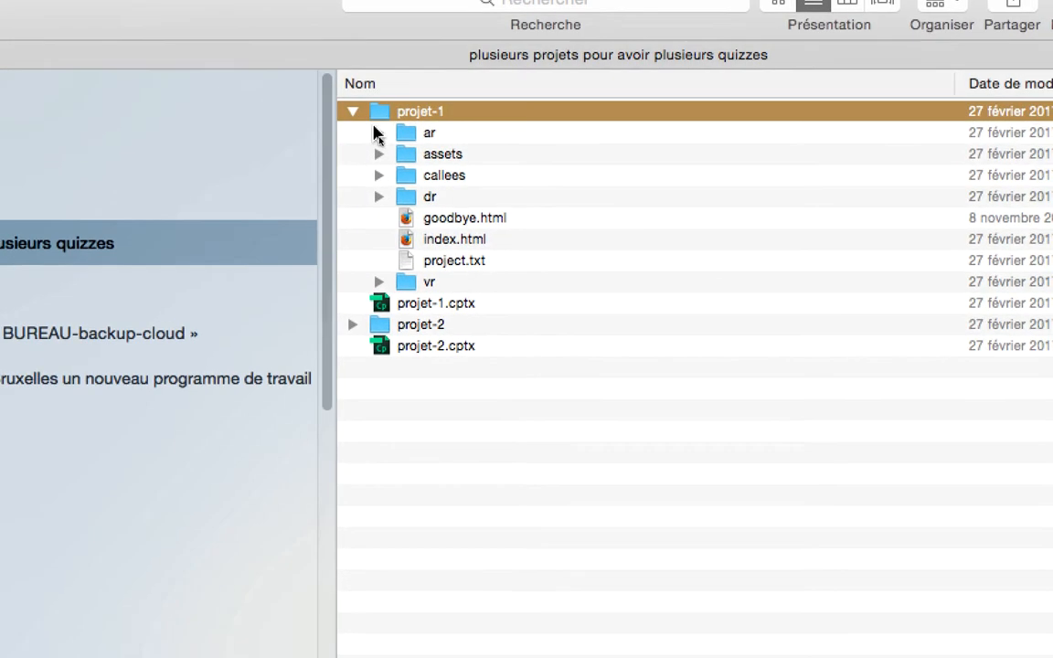
{"action": "left_click", "coordinate": [393, 148]}
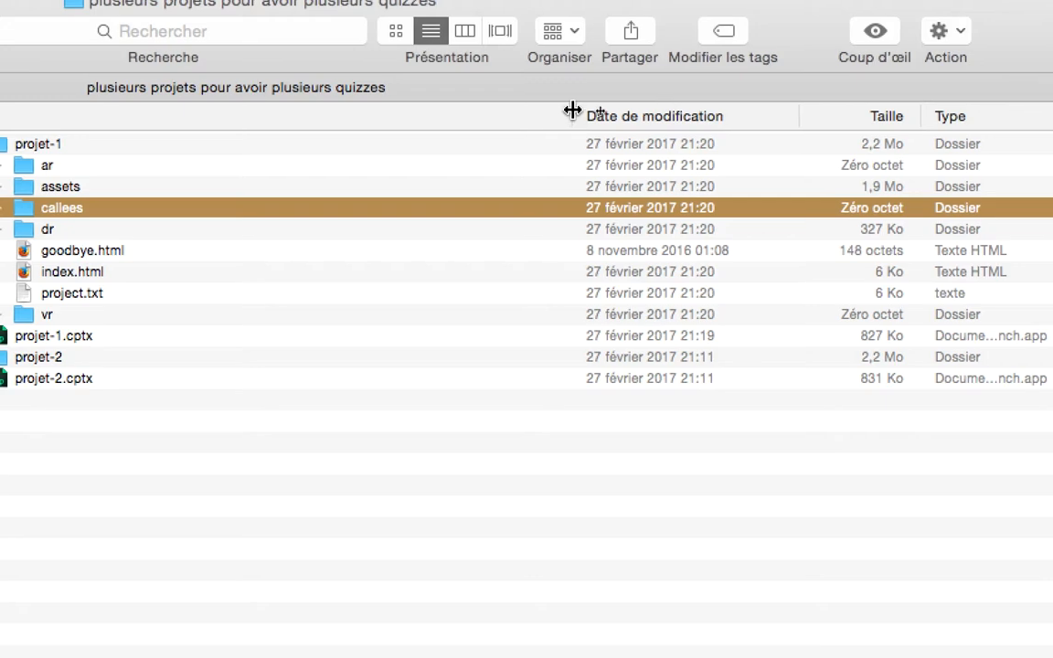
{"action": "left_click_drag", "start_coordinate": [905, 49], "coordinate": [579, 71]}
{"action": "left_click_drag", "start_coordinate": [460, 120], "coordinate": [417, 121]}
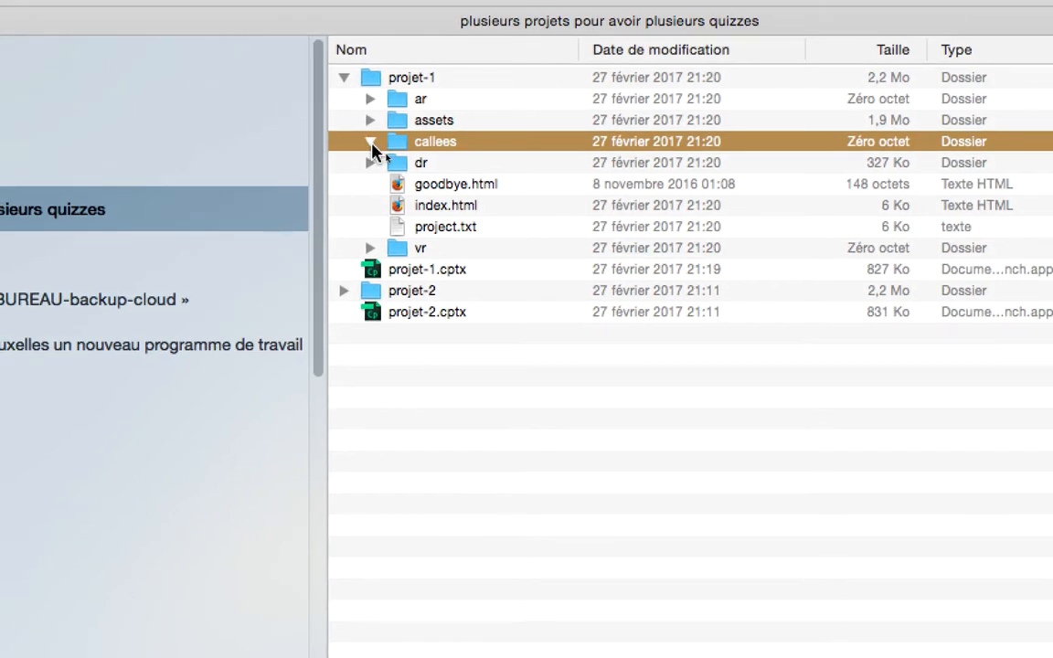
- Move the published projet-2 folder into the callees folder of projet-1
{"action": "left_click", "coordinate": [371, 292]}
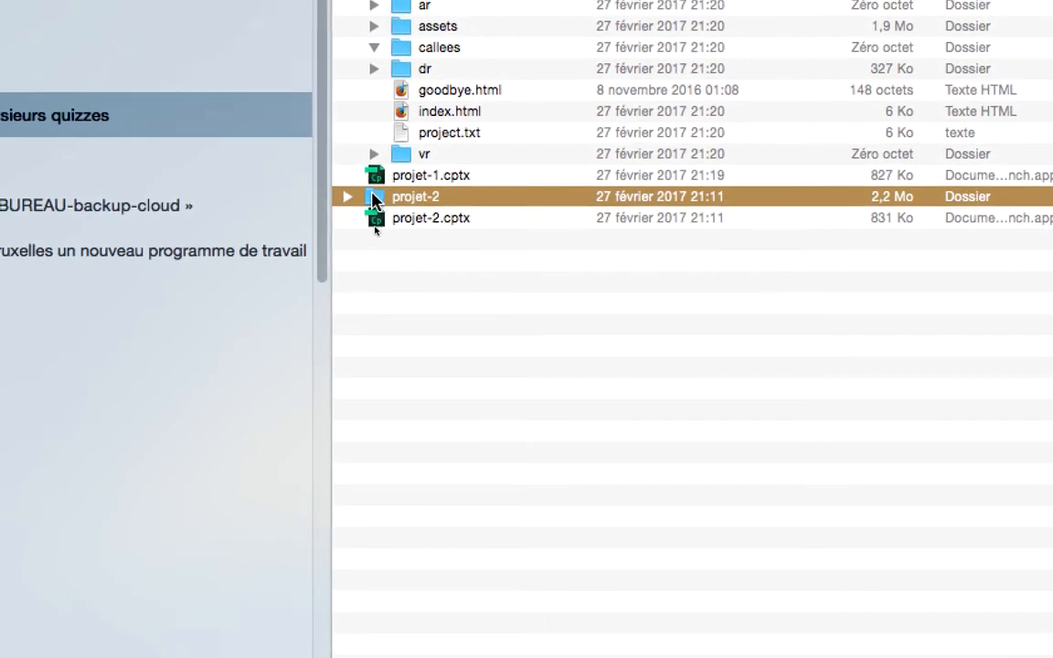
{"action": "left_click_drag", "start_coordinate": [374, 199], "coordinate": [456, 123]}
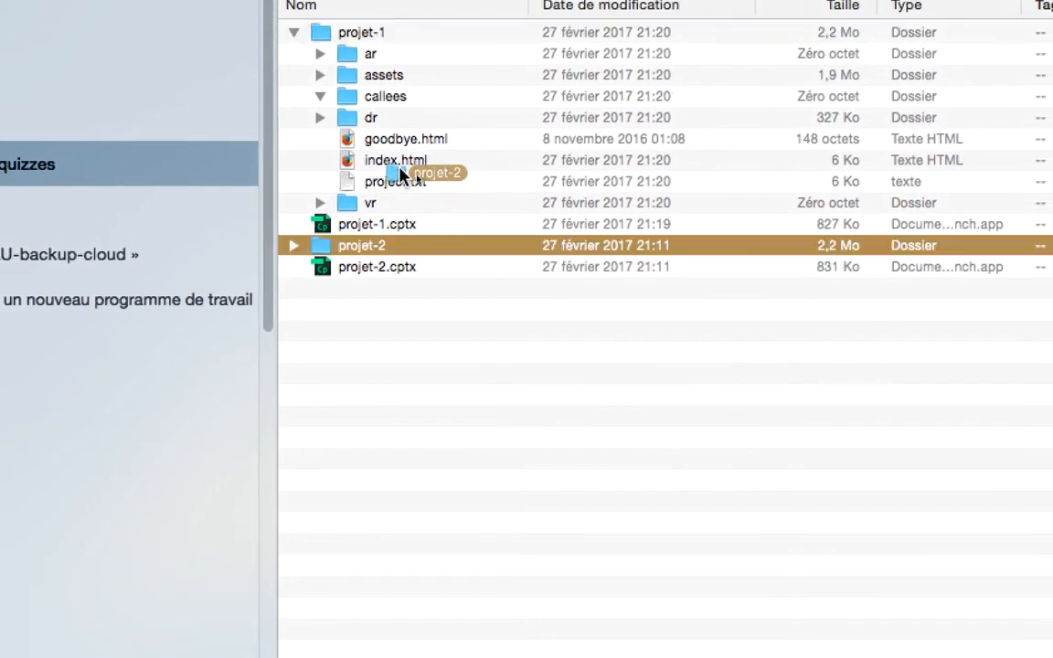
{"action": "left_click_drag", "start_coordinate": [402, 173], "coordinate": [379, 99]}
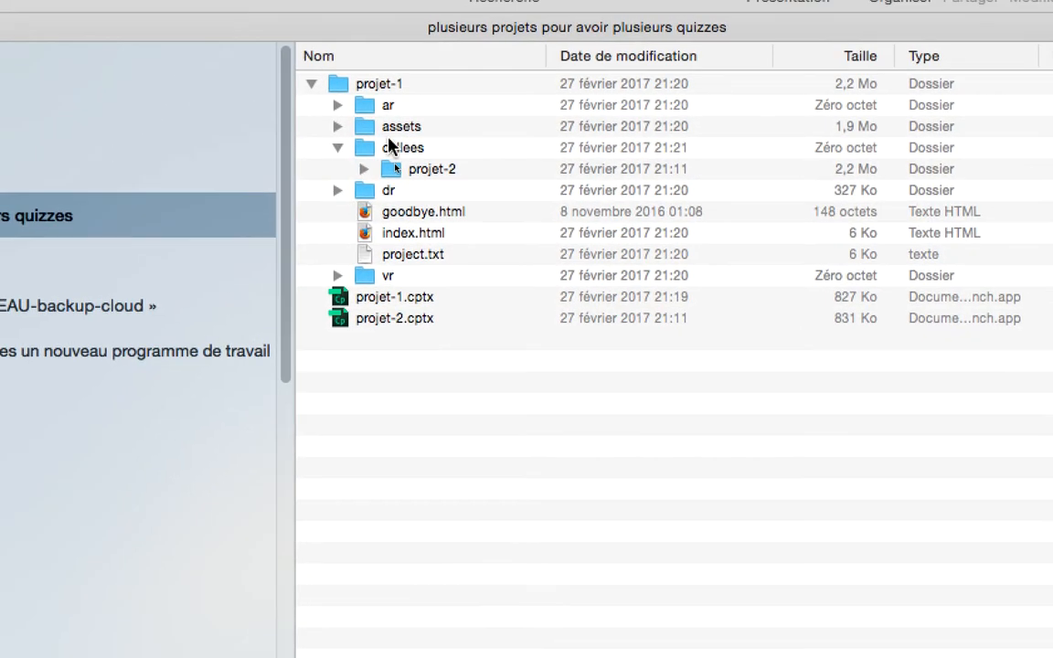
- Open projet-1's index.html in Firefox, submit "bonne réponse" as the quiz answer, and continue to the last slide
{"action": "left_click", "coordinate": [476, 235]}
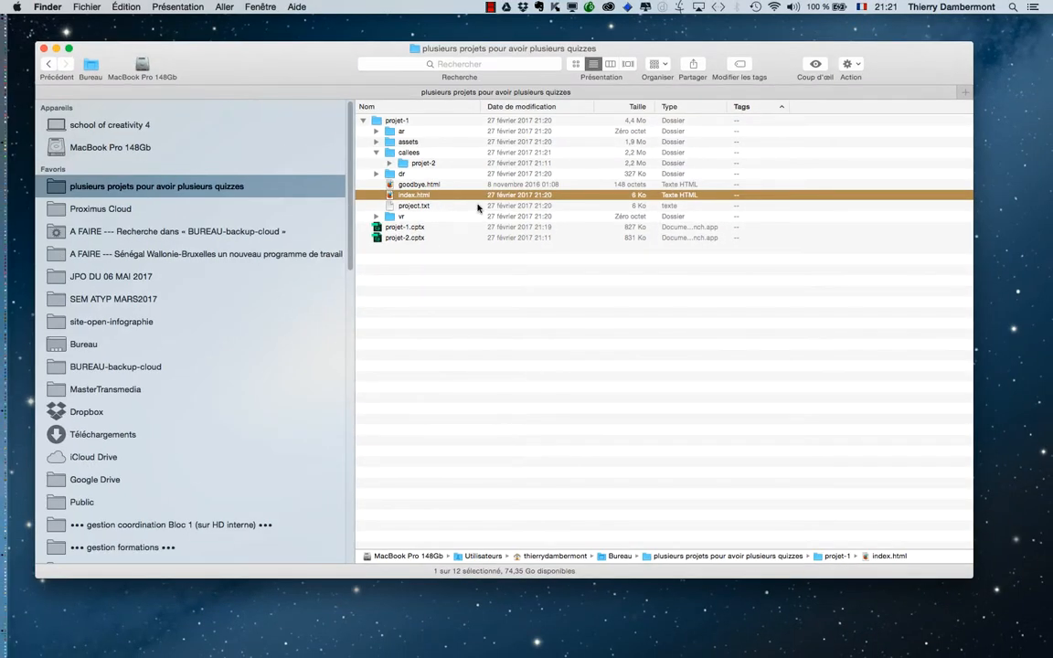
{"action": "key", "text": "super+o"}
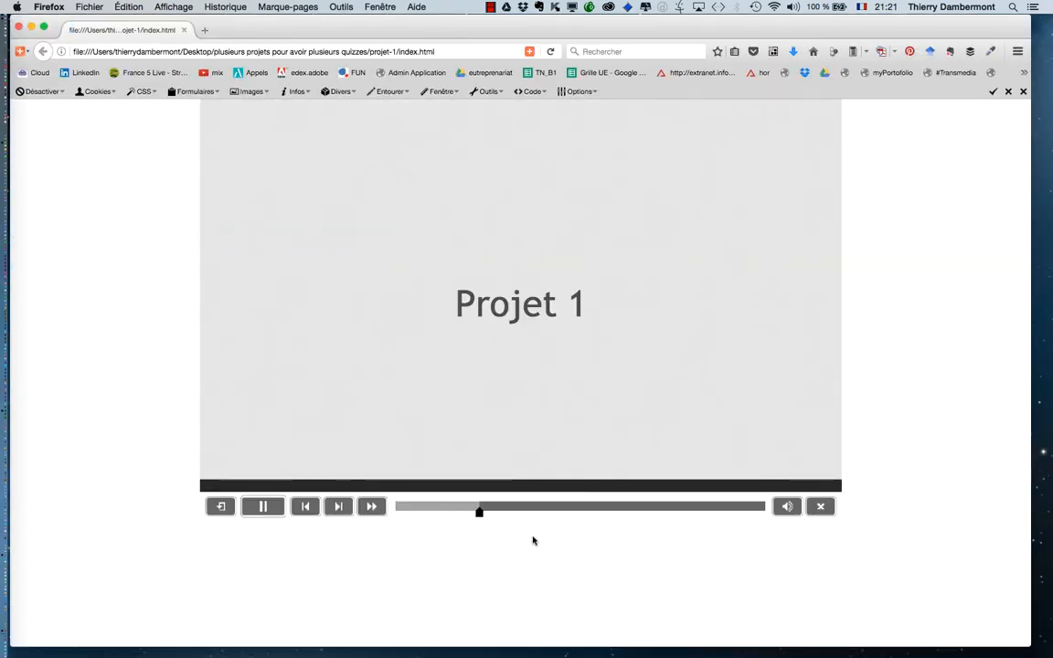
{"action": "left_click", "coordinate": [269, 257]}
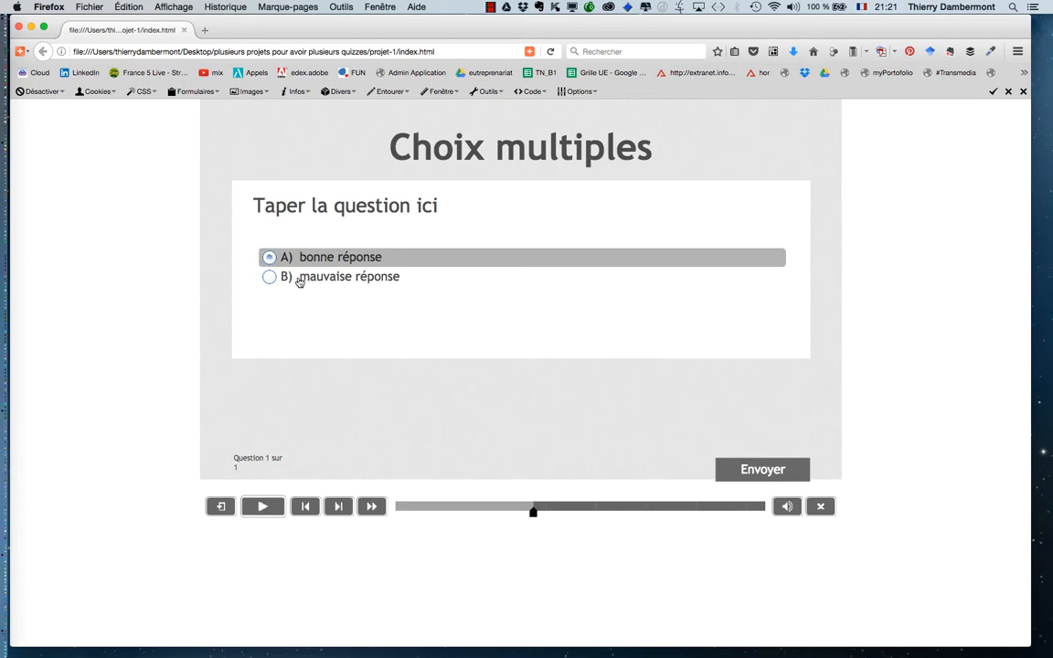
{"action": "left_click", "coordinate": [770, 470]}
{"action": "left_click", "coordinate": [682, 422]}
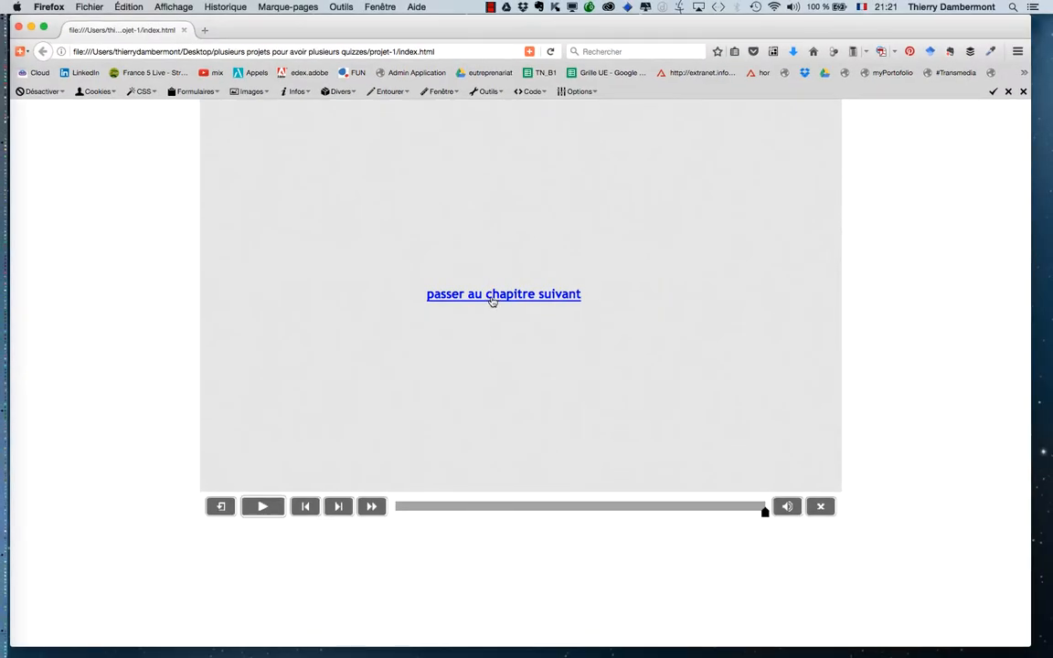
- Follow the "passer au chapitre suivant" link, answer the second quiz with "mauvaise réponse", and continue past its results
{"action": "left_click", "coordinate": [492, 297]}
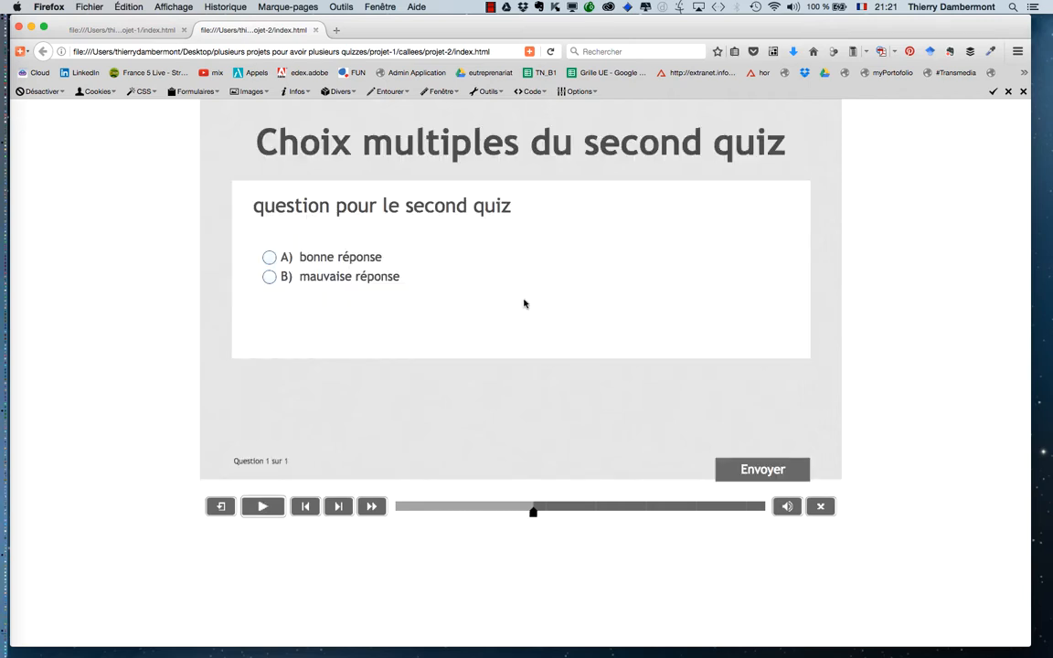
{"action": "left_click", "coordinate": [267, 276]}
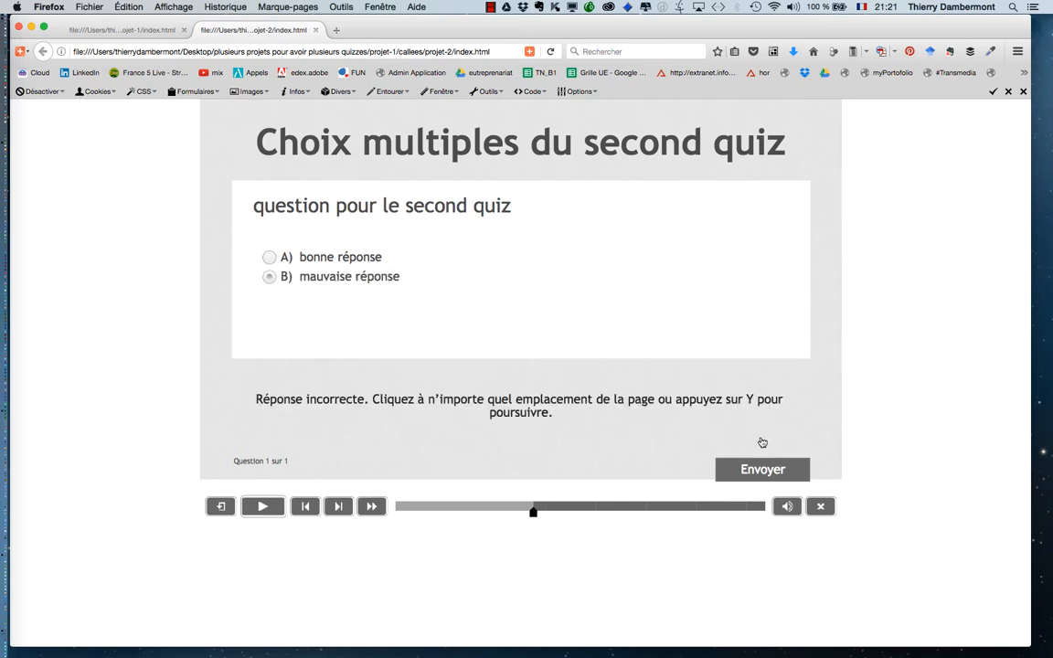
{"action": "left_click", "coordinate": [726, 428]}
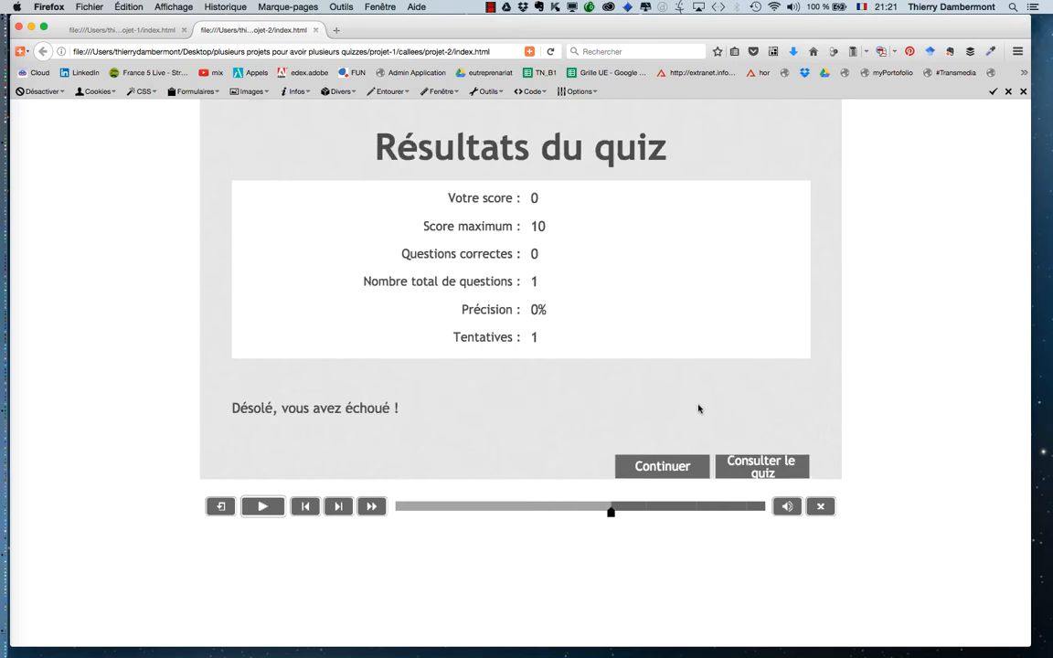
{"action": "left_click", "coordinate": [679, 472]}
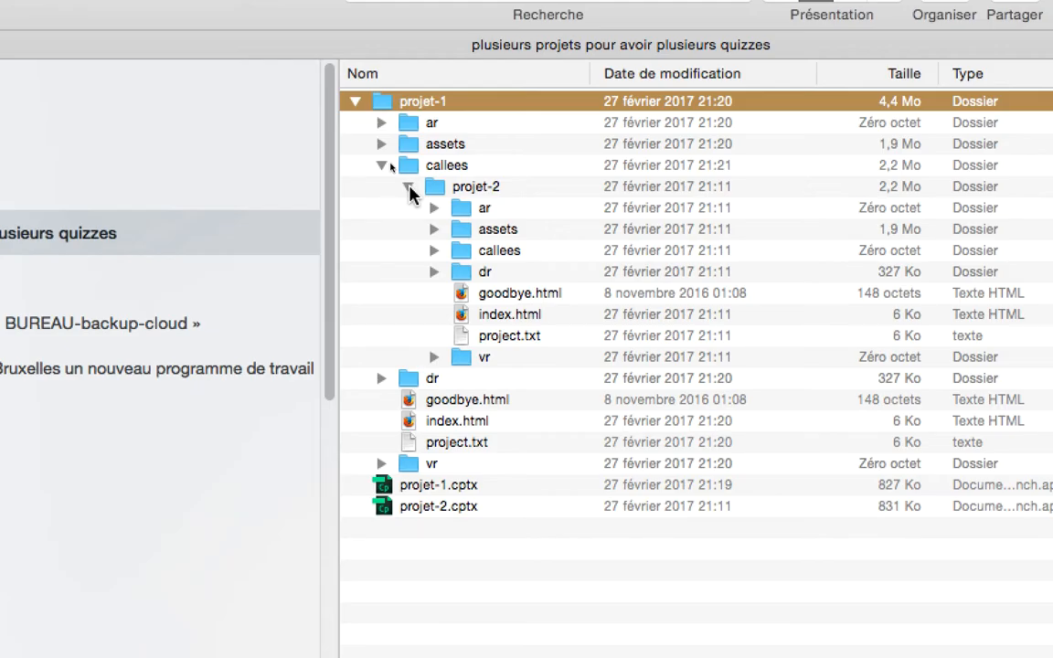
- In Finder, move the projet-2 folder out of callees, back to the main folder "plusieurs projets pour avoir plusieurs quizzes"
{"action": "left_click", "coordinate": [423, 187]}
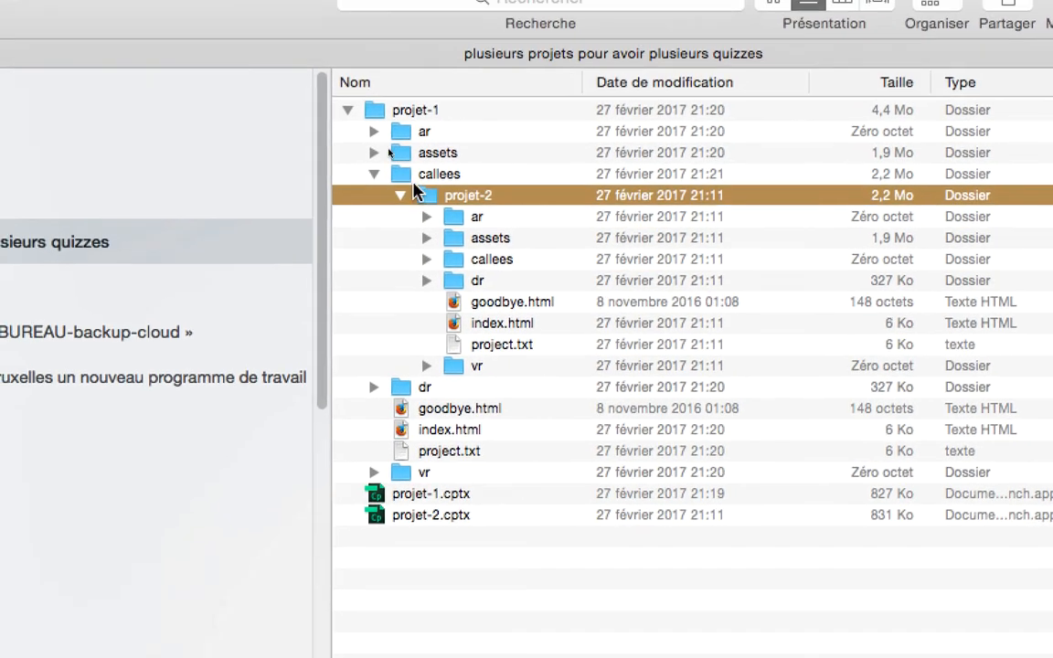
{"action": "left_click_drag", "start_coordinate": [416, 192], "coordinate": [546, 512]}
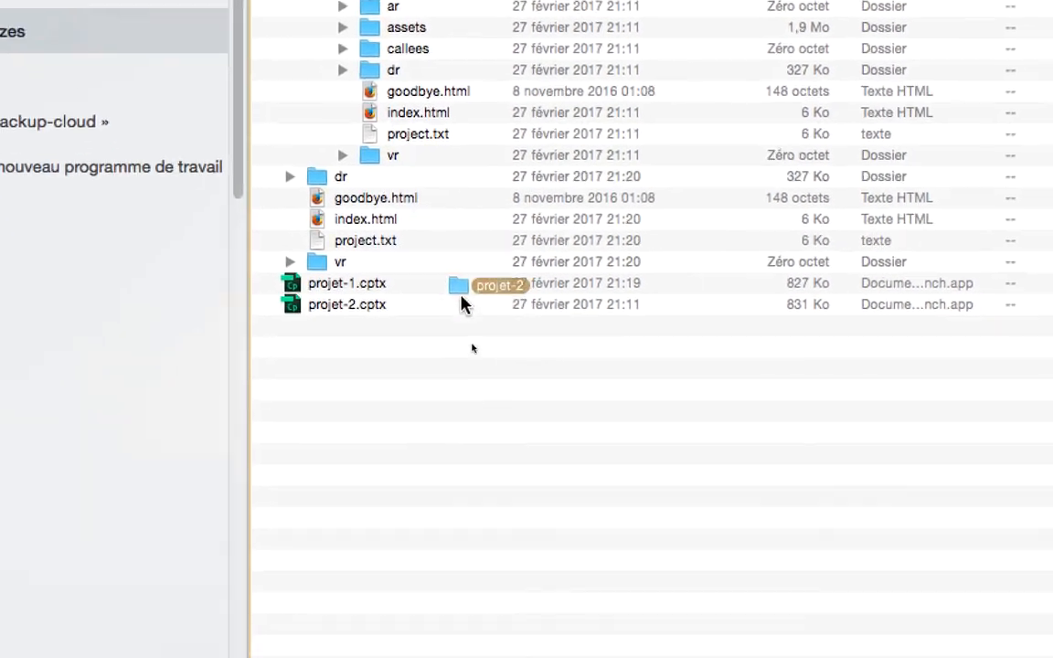
{"action": "left_click_drag", "start_coordinate": [461, 304], "coordinate": [504, 398]}
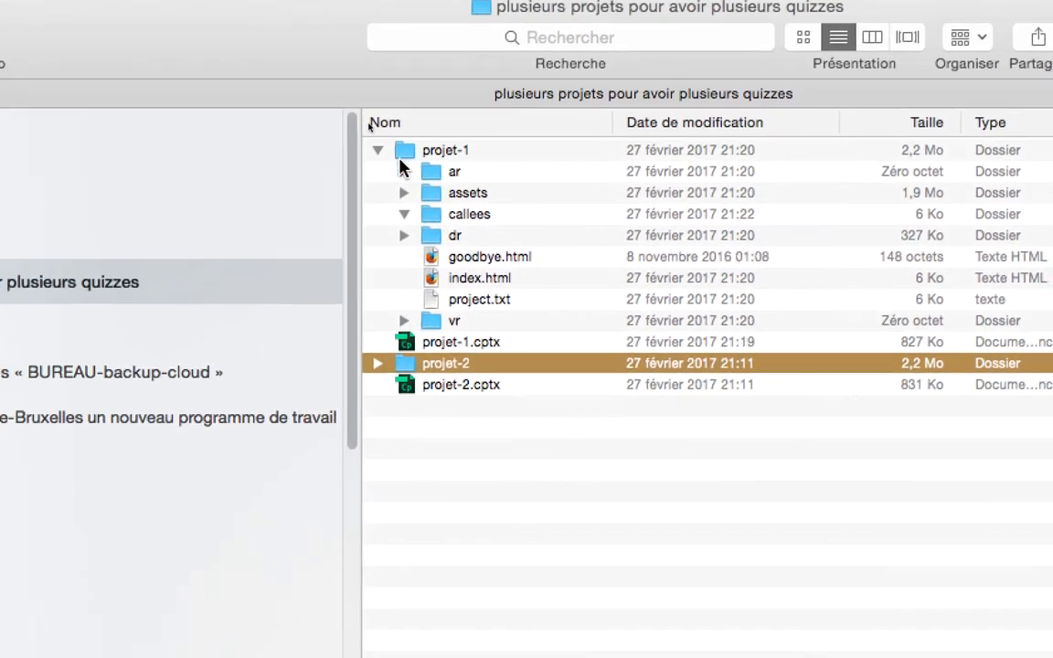
- Collapse the projet-1 folder and compare the published projet-1 and projet-2 folders side by side at the same level
{"action": "left_click", "coordinate": [377, 150]}
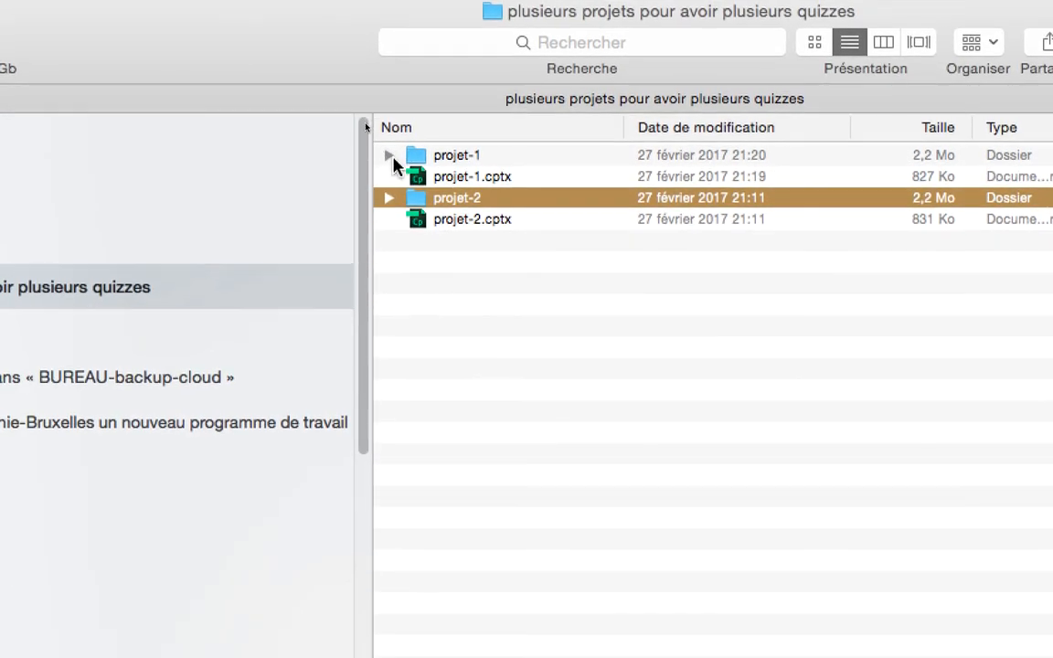
{"action": "left_click", "coordinate": [435, 130]}
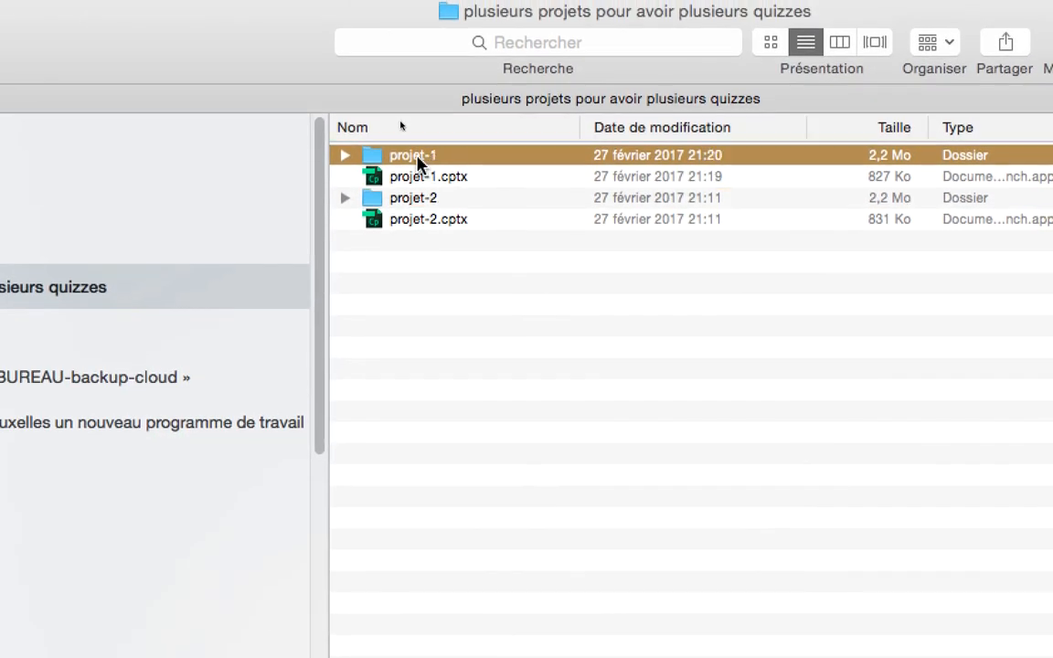
{"action": "left_click", "coordinate": [416, 193]}
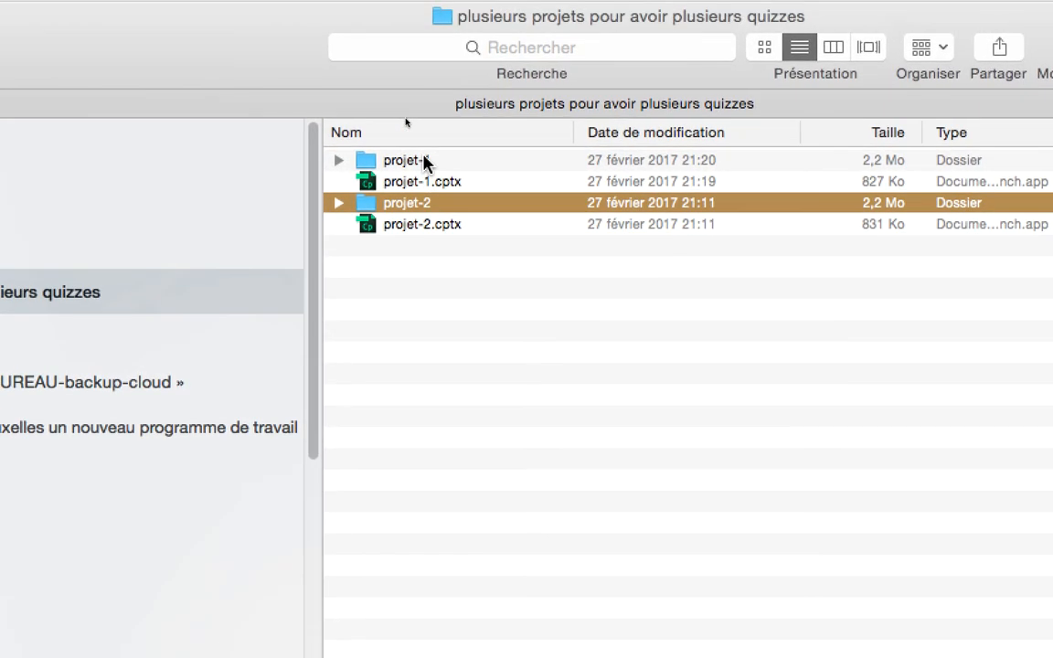
{"action": "left_click", "coordinate": [423, 159]}
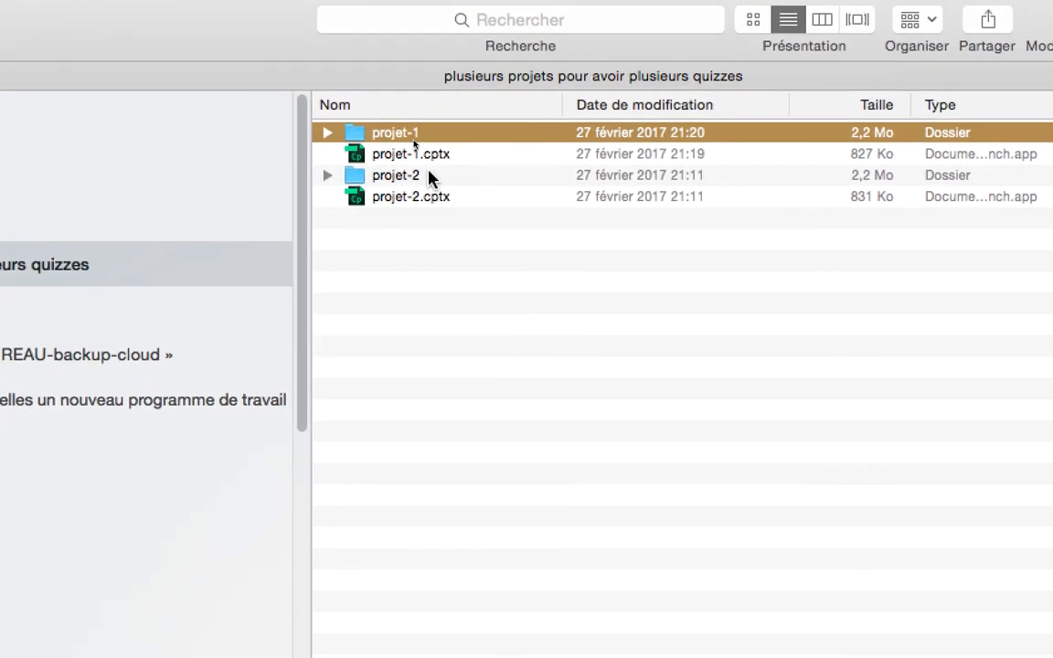
{"action": "left_click", "coordinate": [437, 204]}
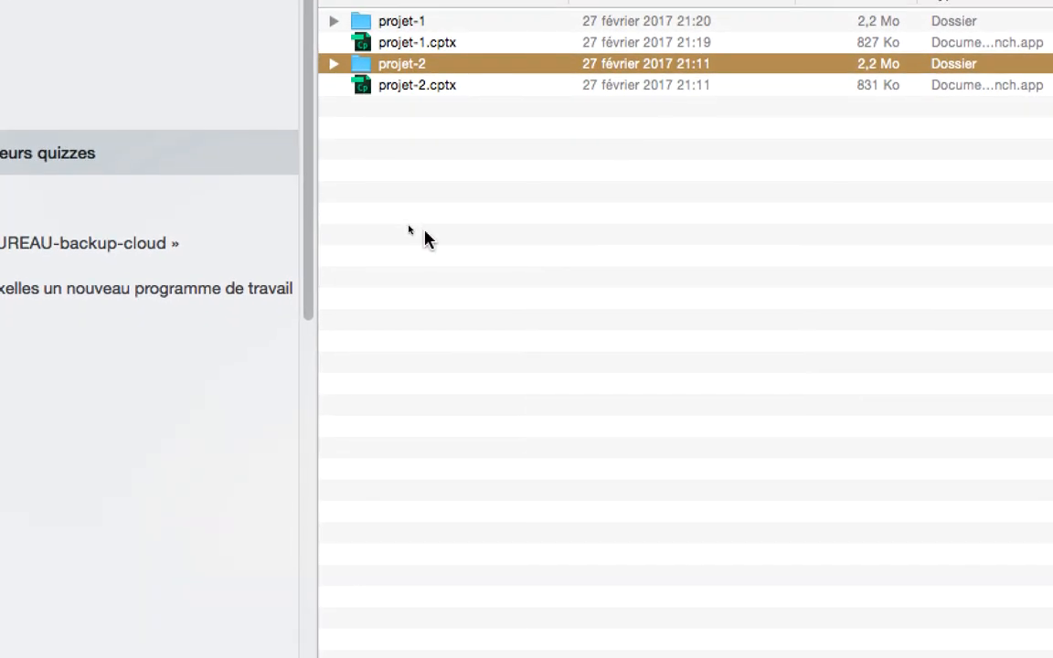